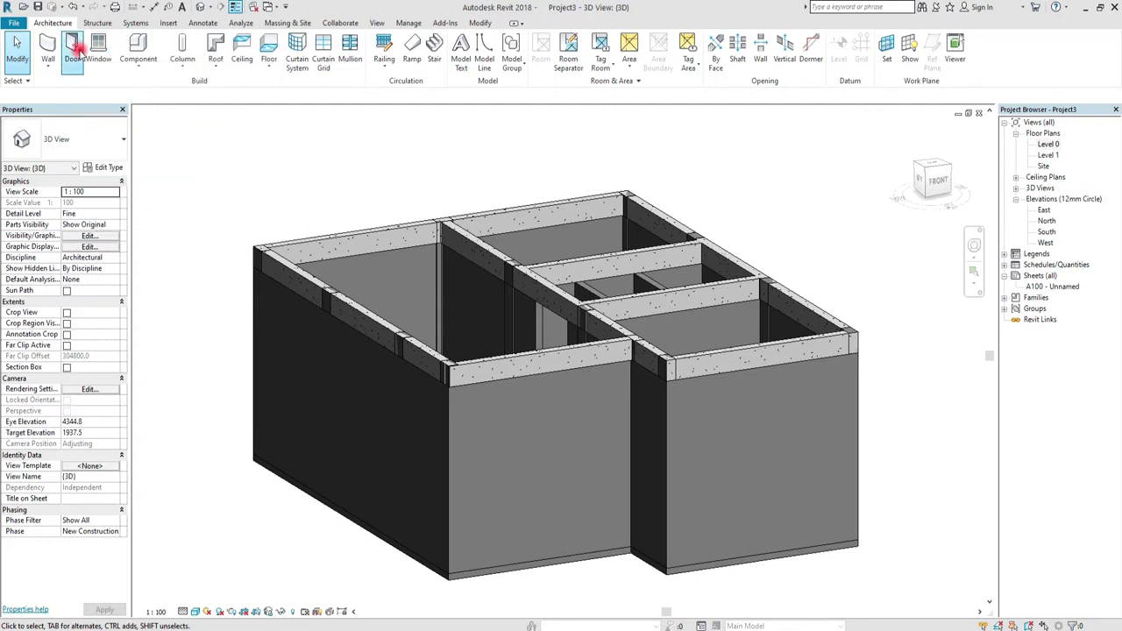
# Load the Doors_ExtSgl_3.rfa family from the Doors > External Doors library folder
pyautogui.click(73, 50)
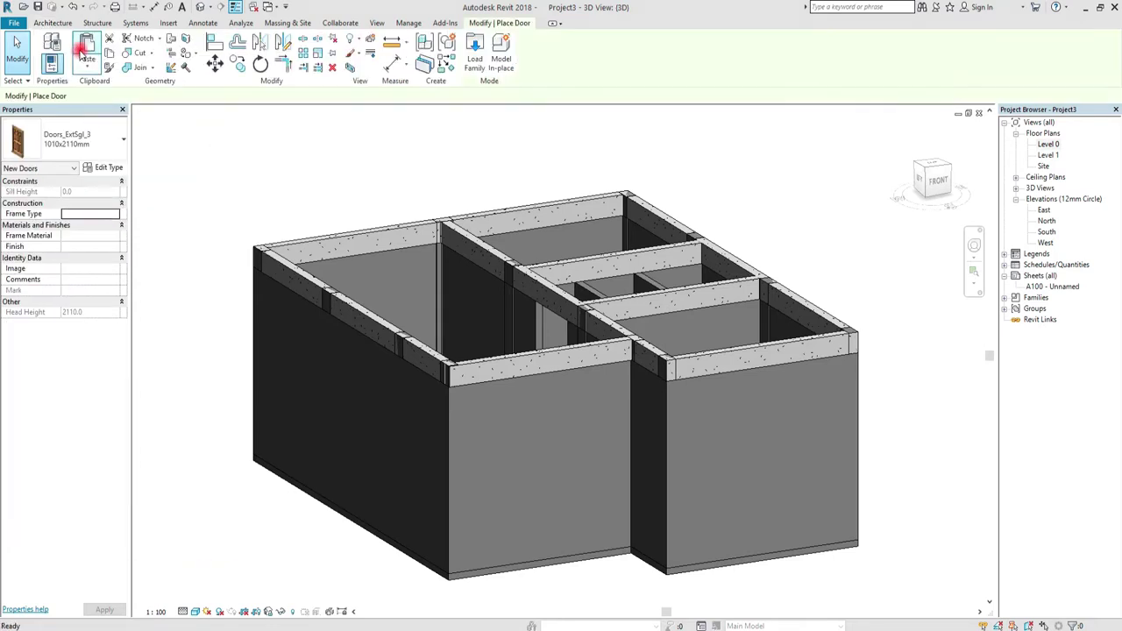
pyautogui.click(478, 66)
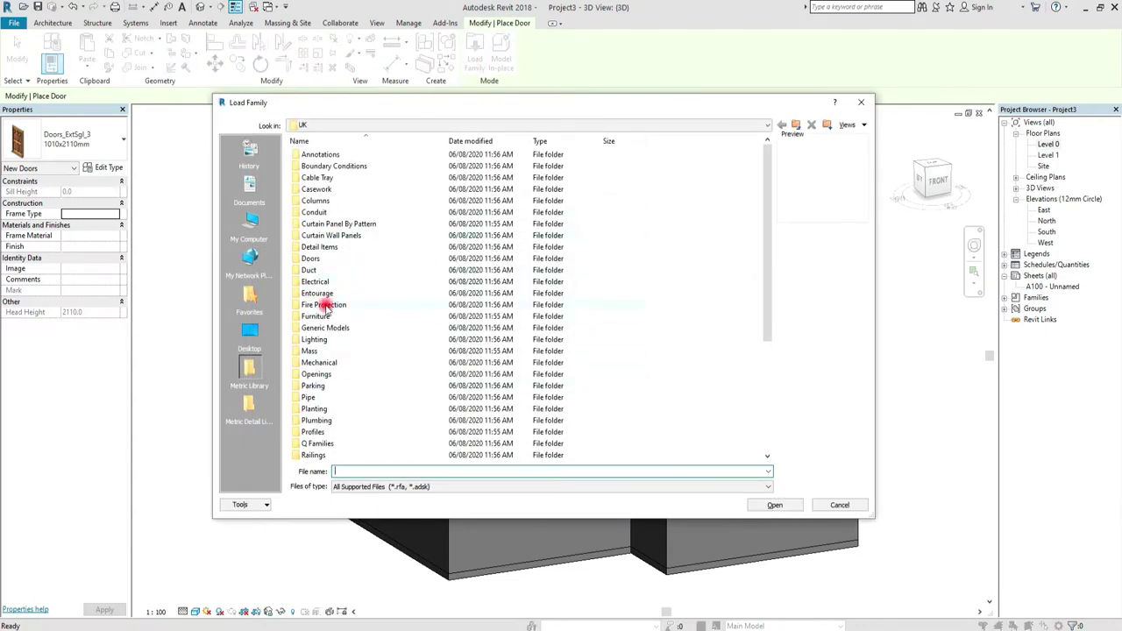
pyautogui.doubleClick(313, 257)
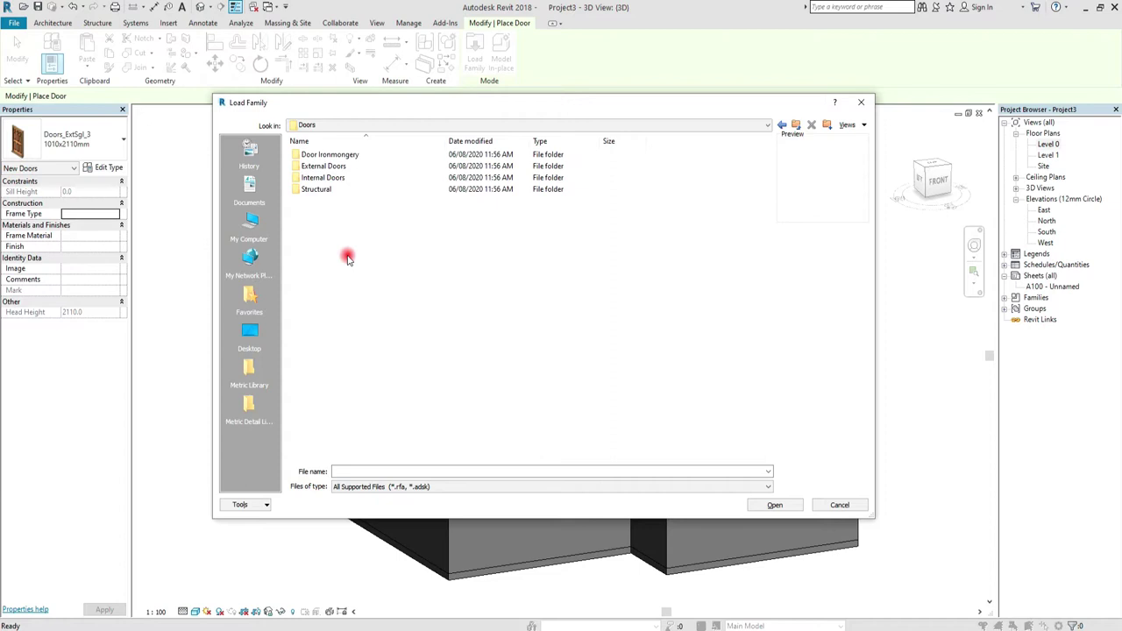
pyautogui.doubleClick(326, 167)
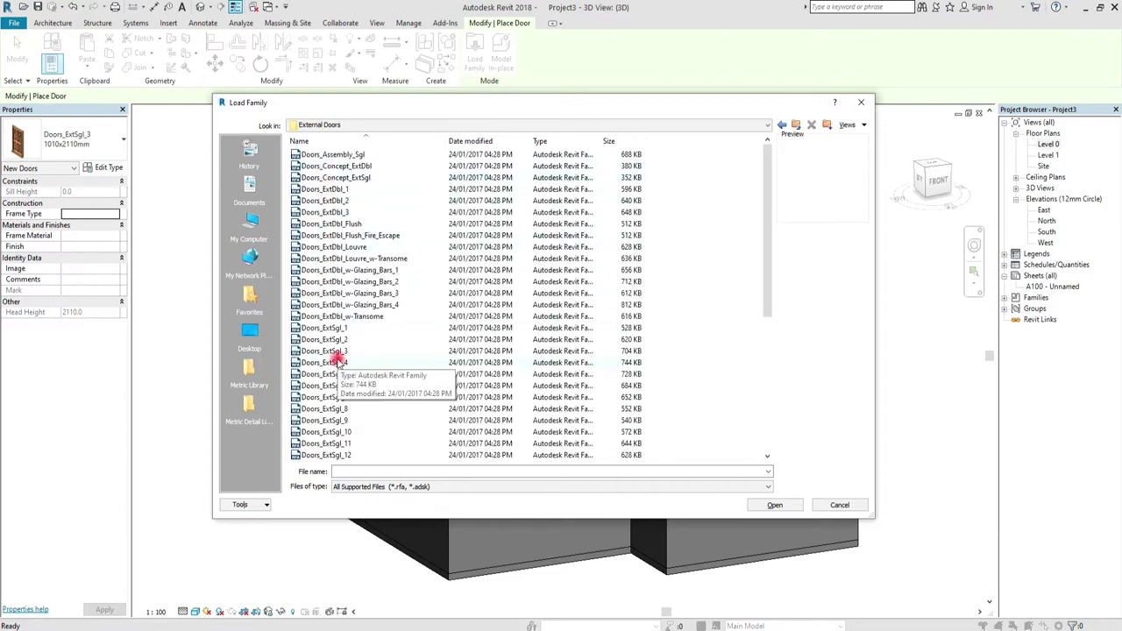
pyautogui.moveTo(325, 351)
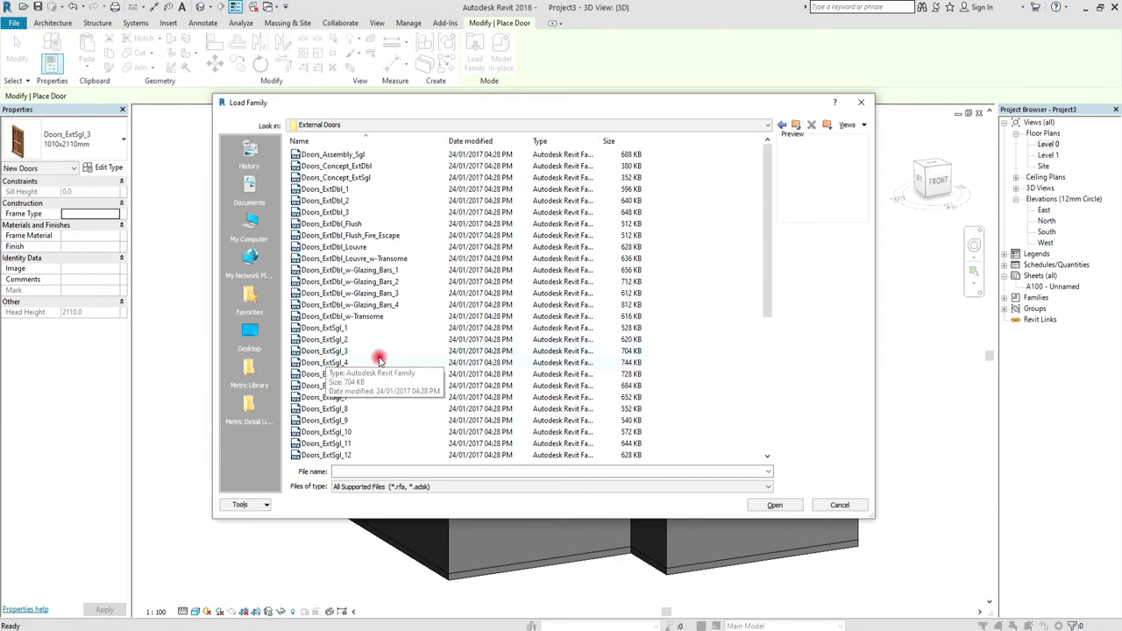
pyautogui.click(329, 352)
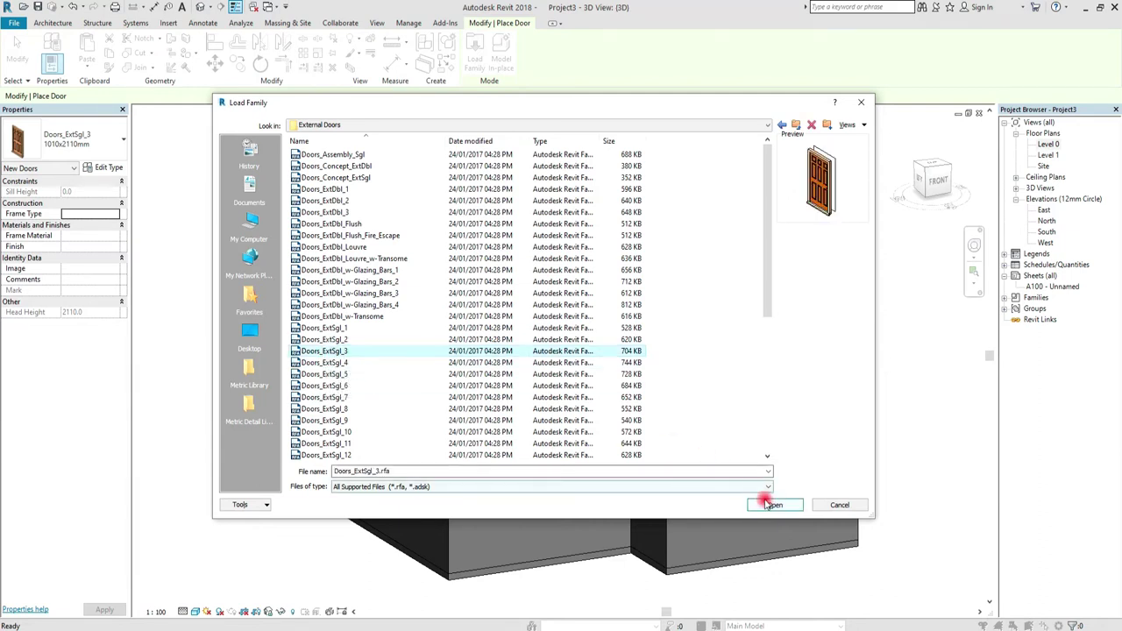
pyautogui.click(773, 505)
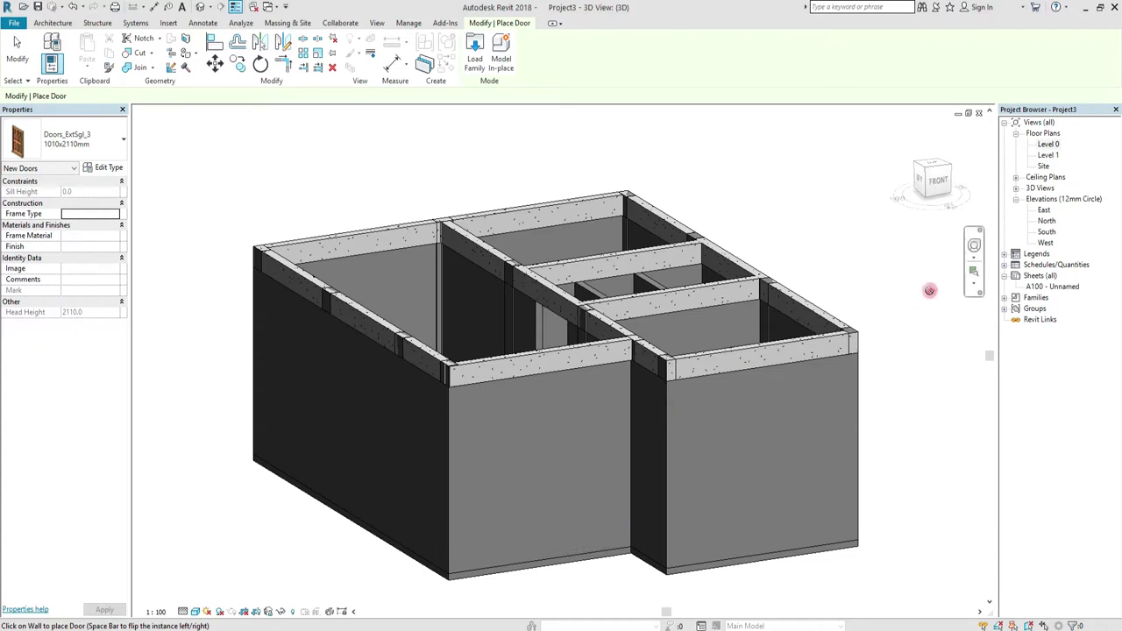
# Open the Level 0 floor plan from the Project Browser
pyautogui.doubleClick(1047, 145)
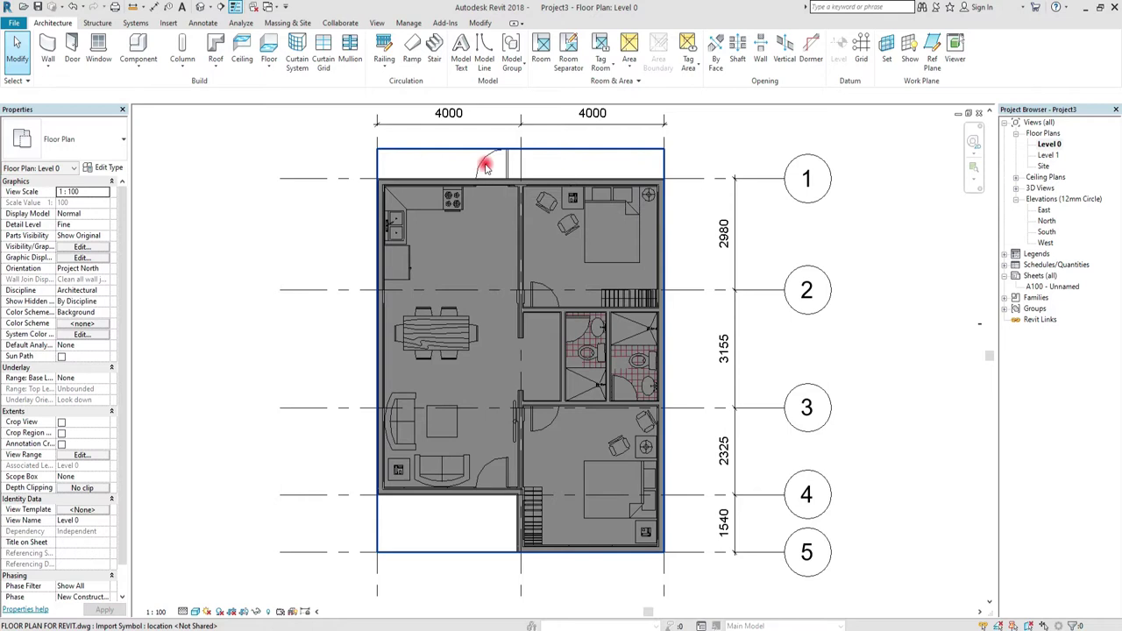
pyautogui.scroll(2, 478, 442)
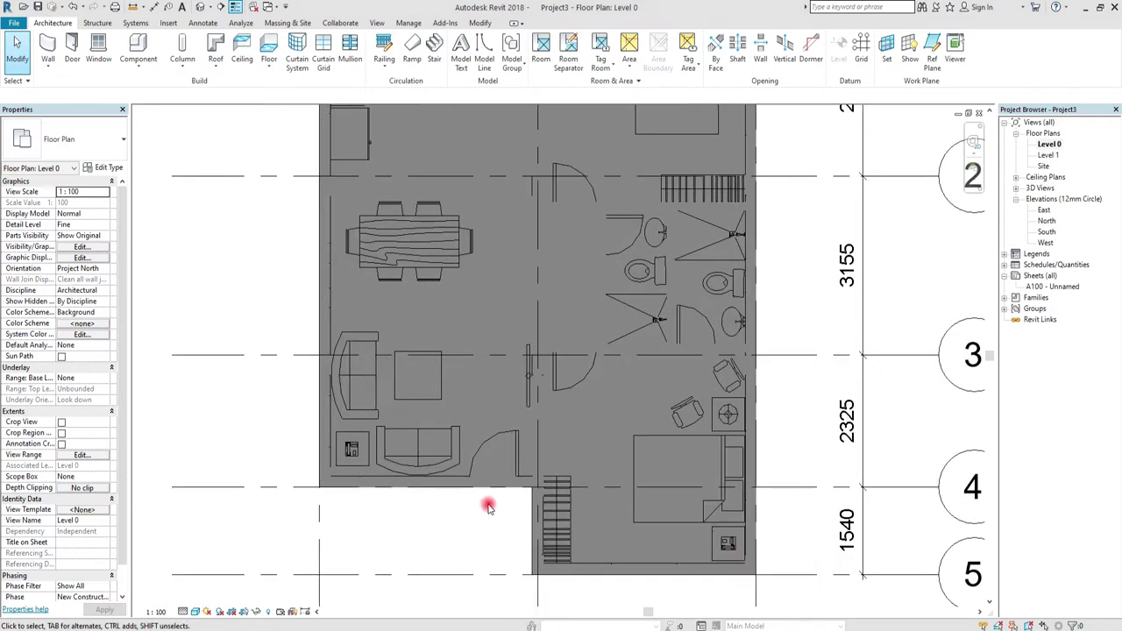
pyautogui.scroll(-1, 368, 488)
pyautogui.scroll(1, 401, 506)
pyautogui.scroll(-2, 426, 441)
pyautogui.scroll(-1, 426, 451)
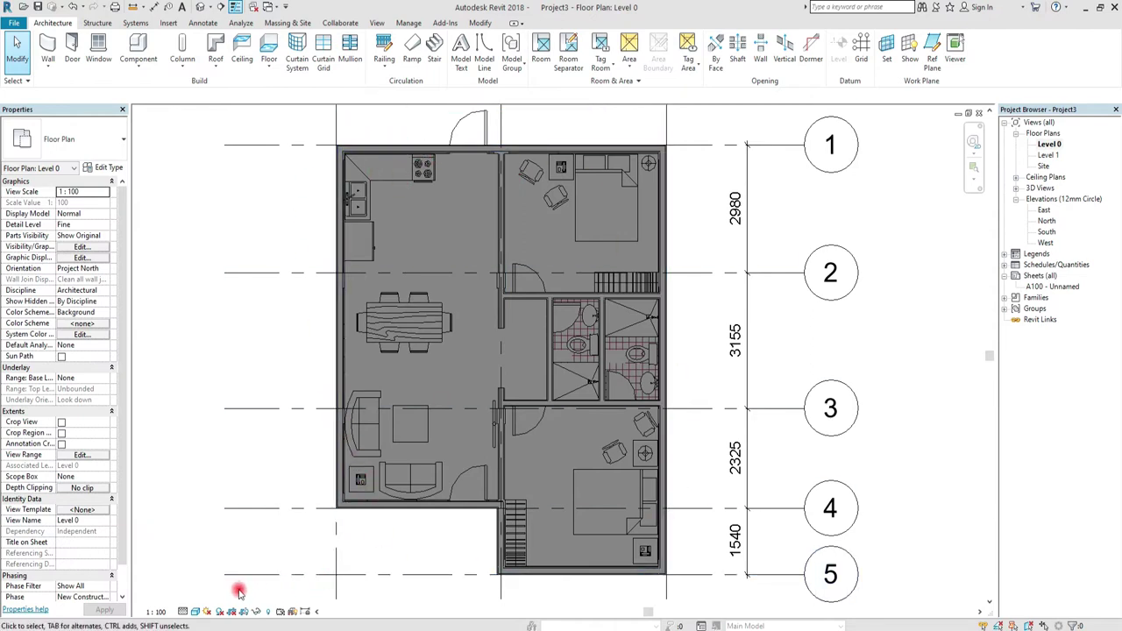
# Switch the plan to Hidden Line visual style and centre the living room
pyautogui.click(195, 616)
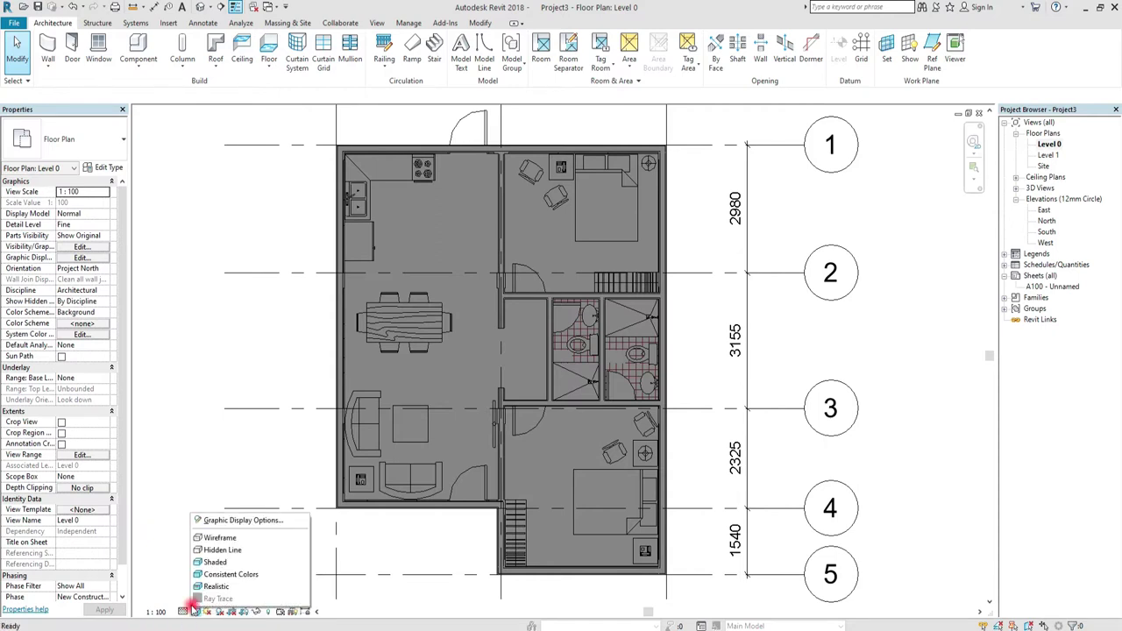
pyautogui.click(222, 539)
pyautogui.scroll(2, 473, 507)
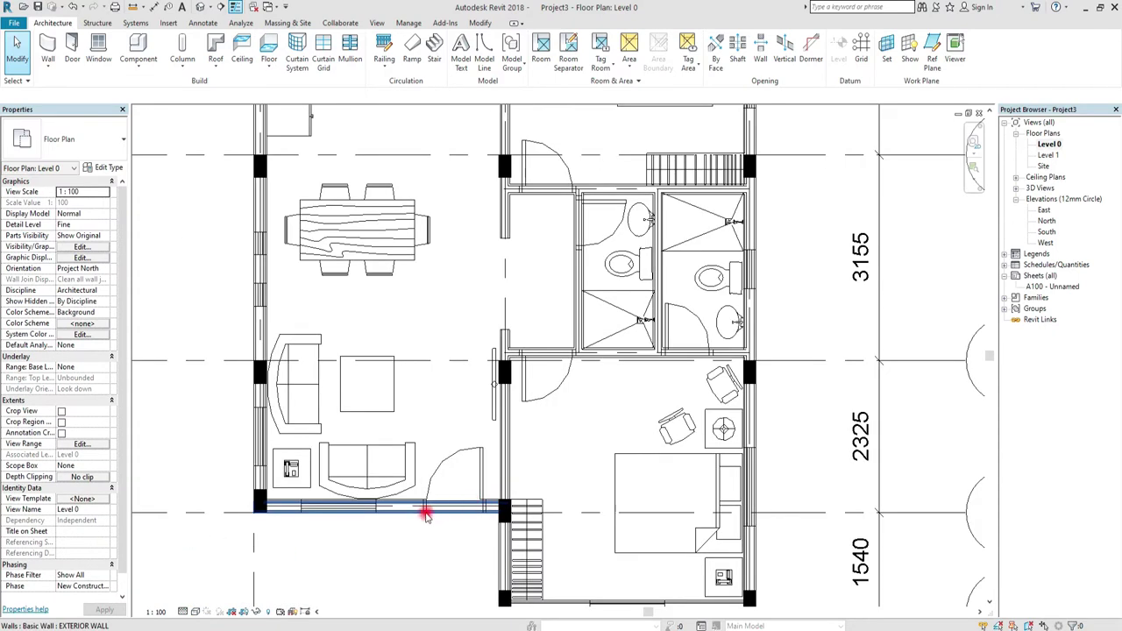
pyautogui.scroll(2, 434, 504)
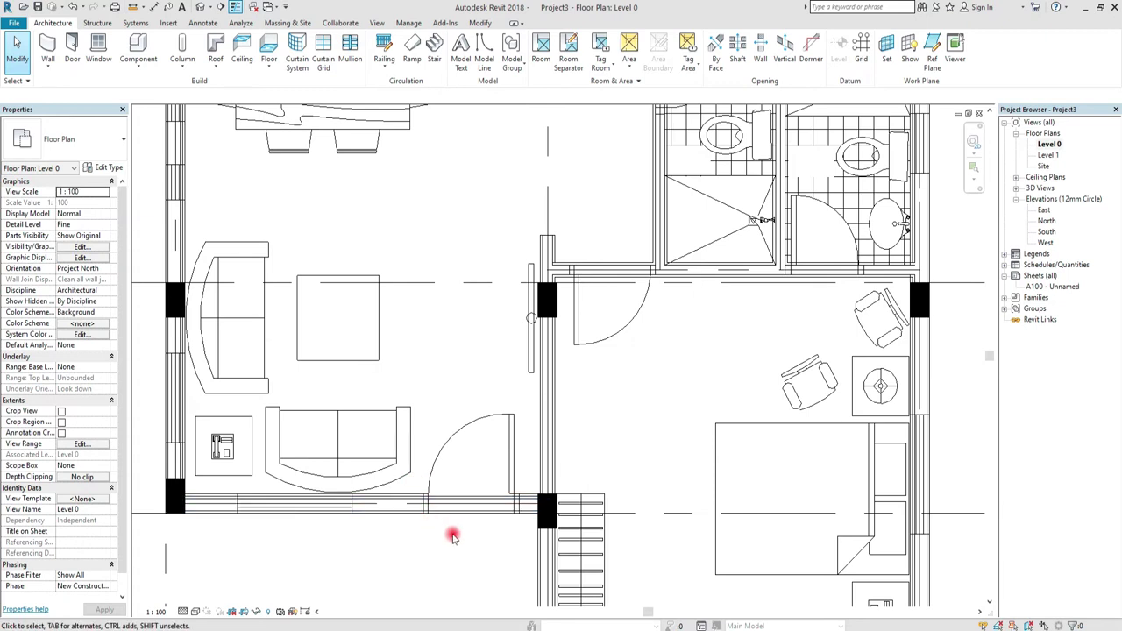
pyautogui.scroll(-2, 443, 539)
pyautogui.scroll(1, 301, 497)
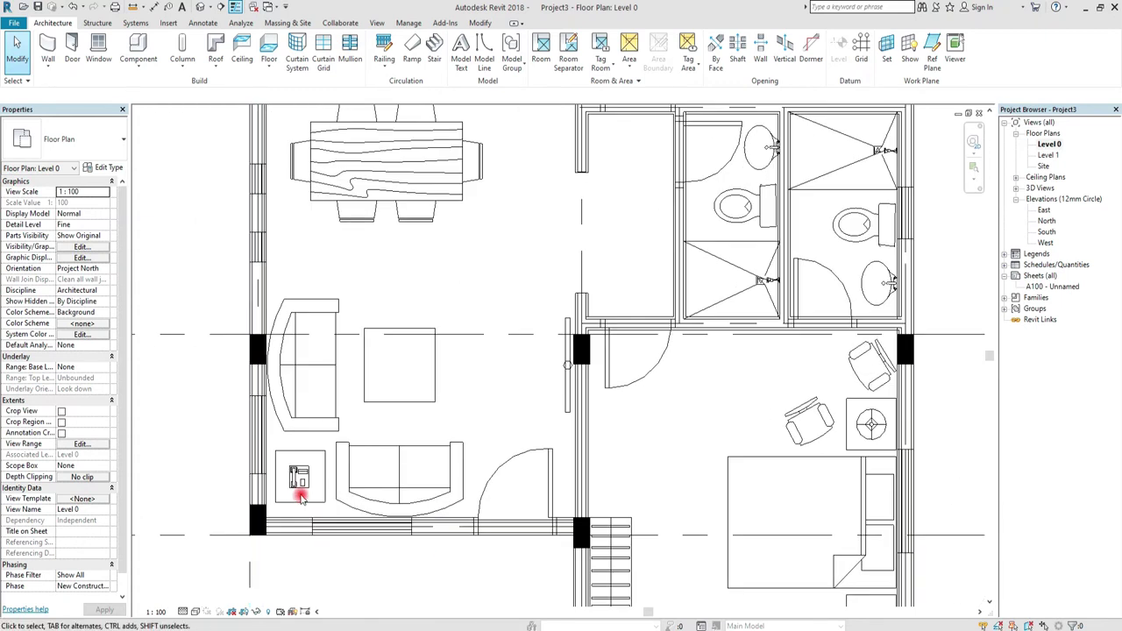
pyautogui.moveTo(301, 497); pyautogui.dragTo(388, 479, button='middle')
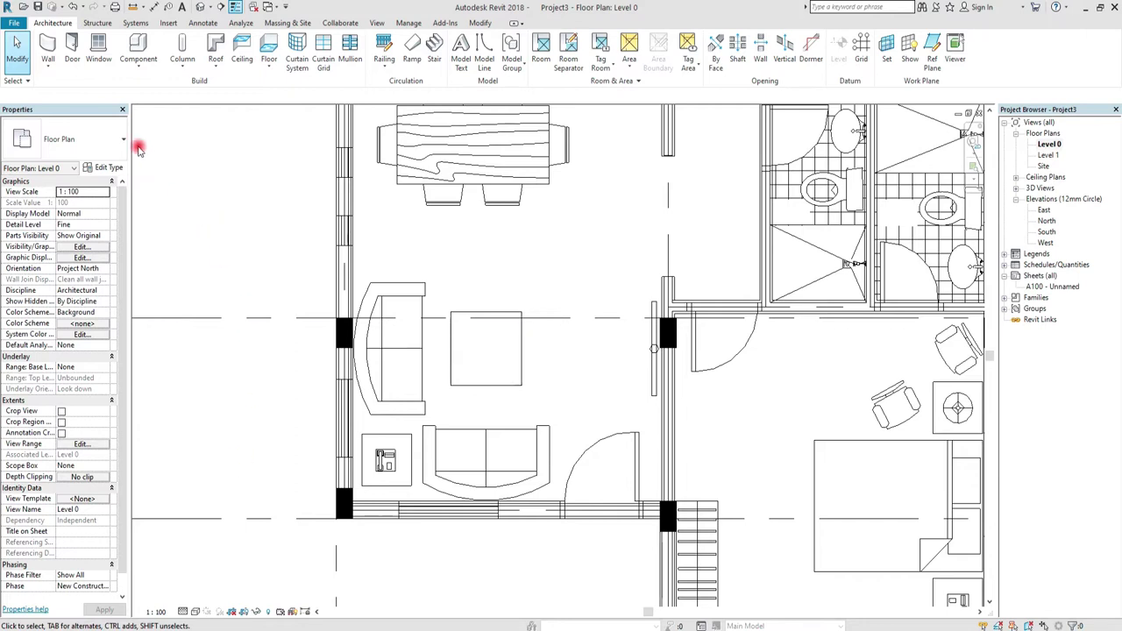
# Start the door tool with the Doors_ExtSgl_3 1010x2110mm type selected
pyautogui.click(72, 48)
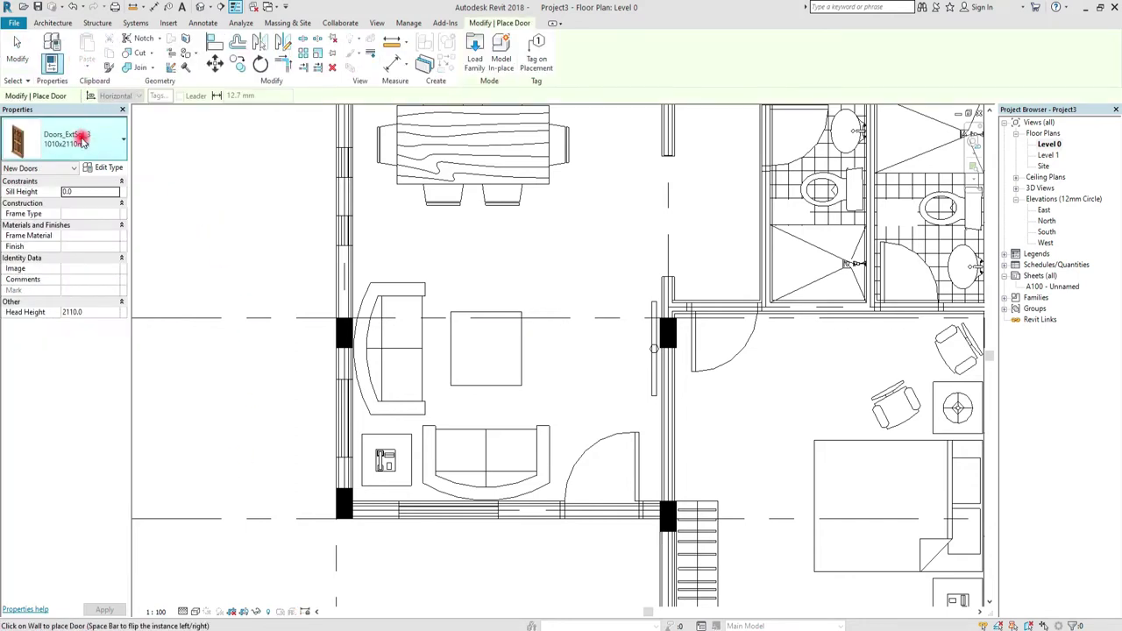
pyautogui.click(81, 140)
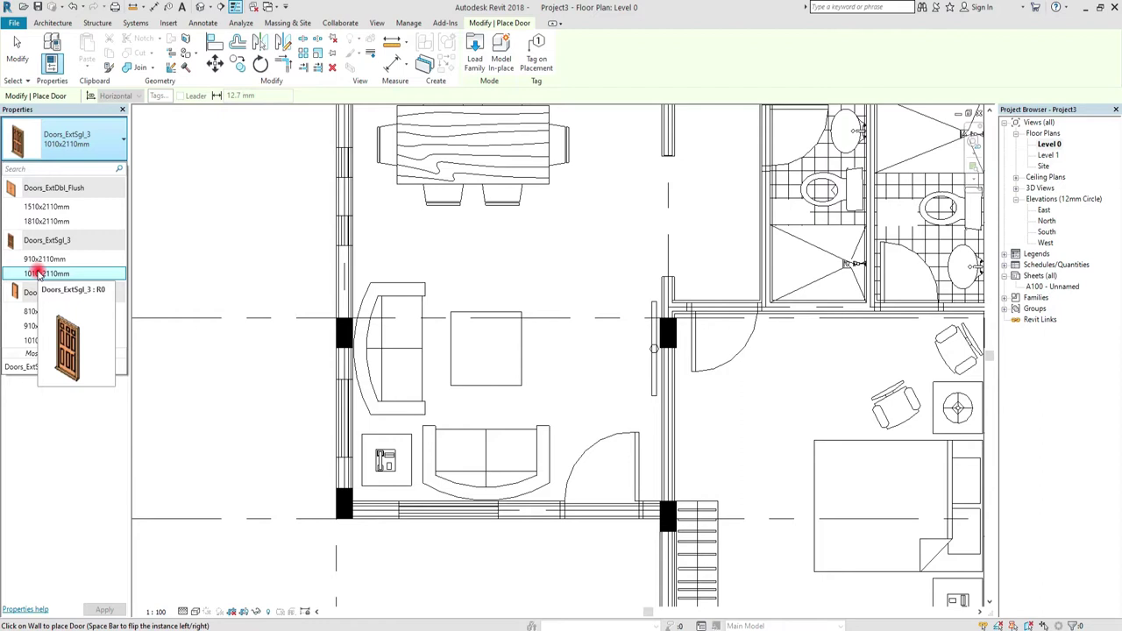
pyautogui.click(52, 274)
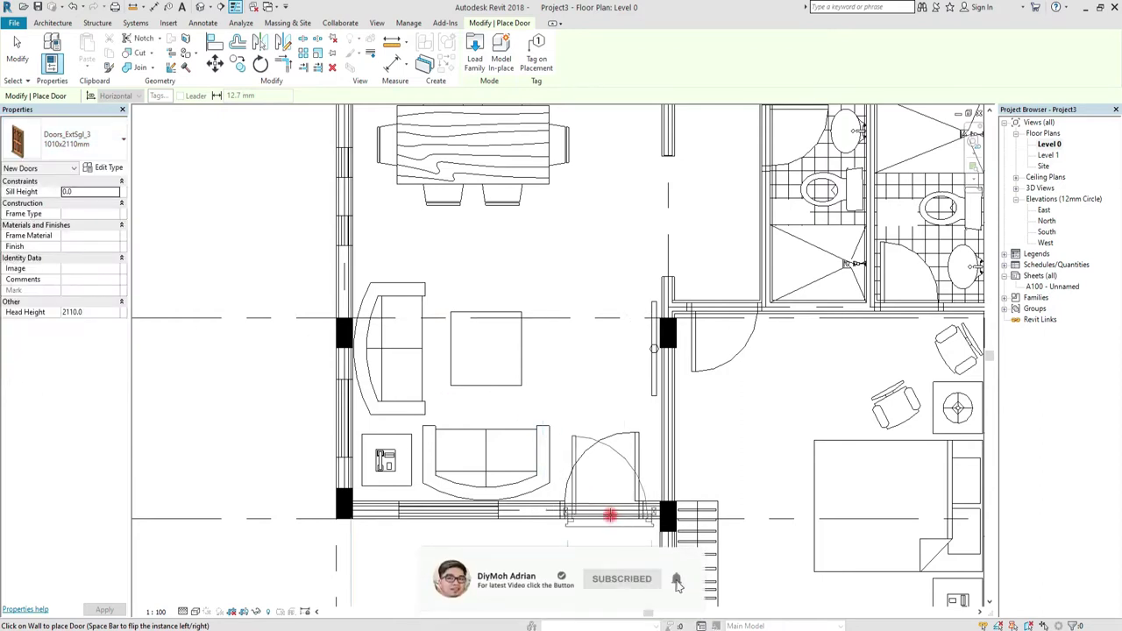
# Flip the door preview's hinge side and place the 1010x2110mm door in the lower wall by the column
pyautogui.scroll(1, 625, 520)
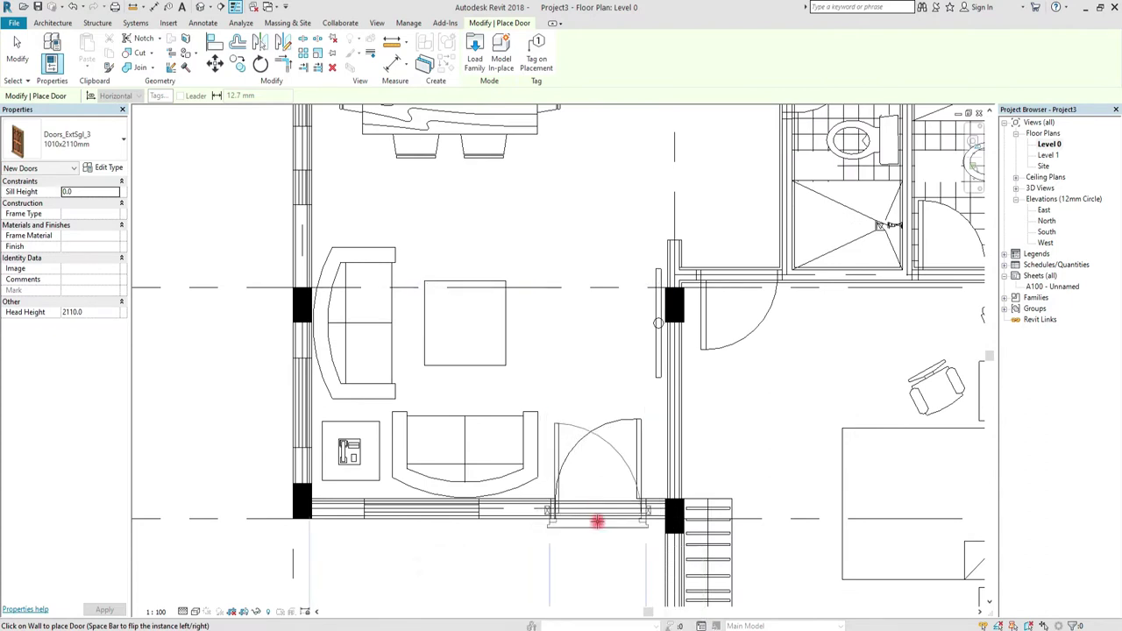
pyautogui.press('space')
pyautogui.press('space')
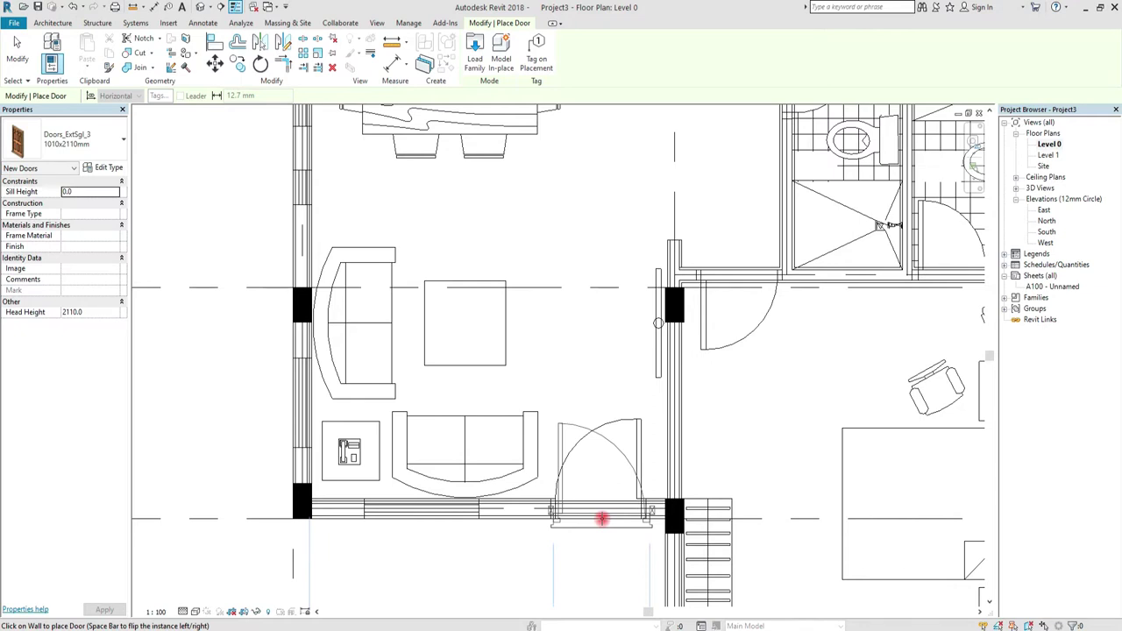
pyautogui.press('space')
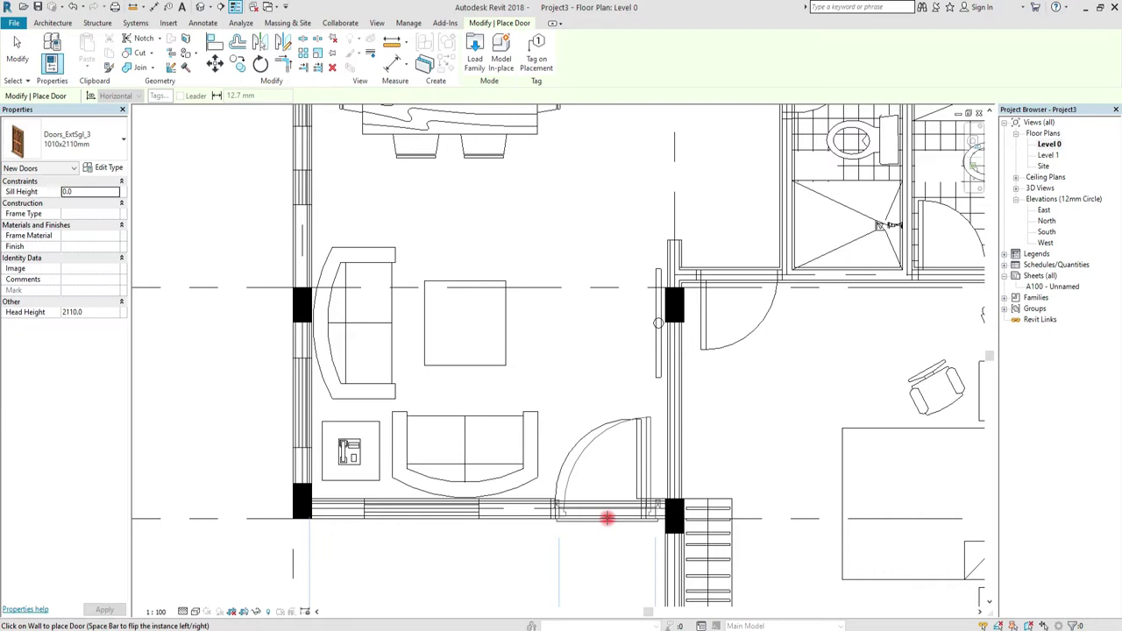
pyautogui.click(605, 519)
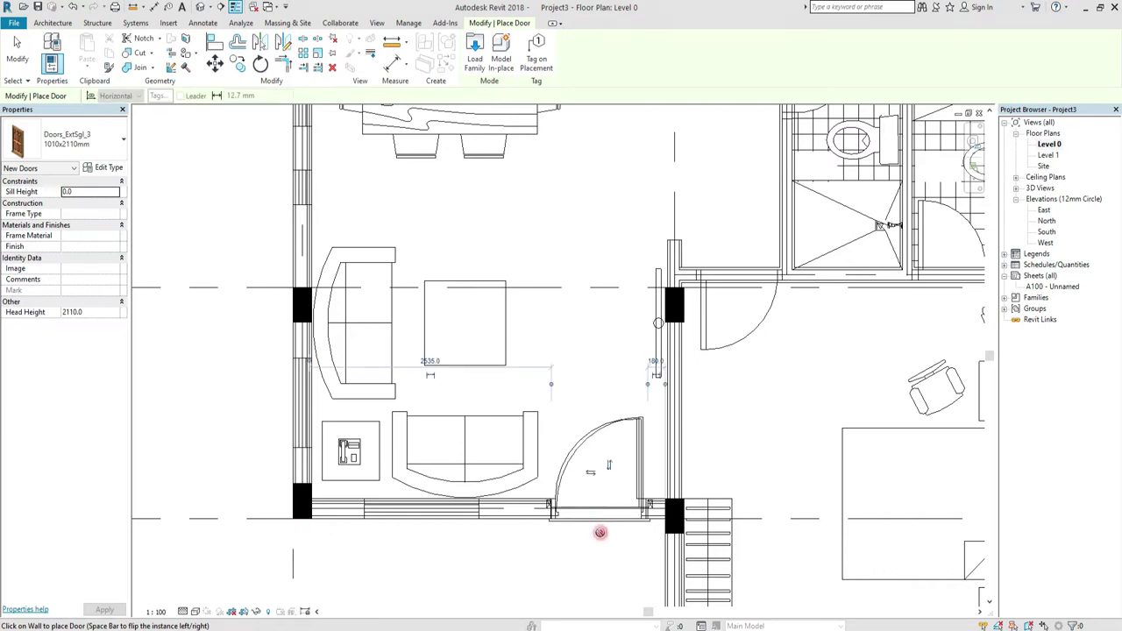
pyautogui.scroll(3, 600, 532)
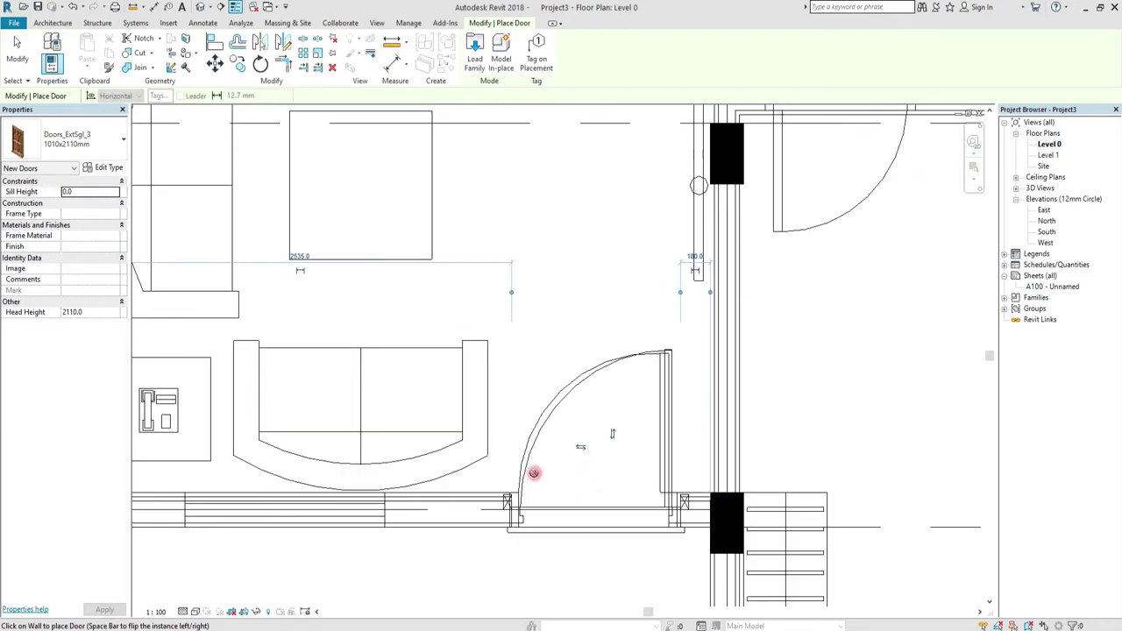
pyautogui.scroll(1, 619, 447)
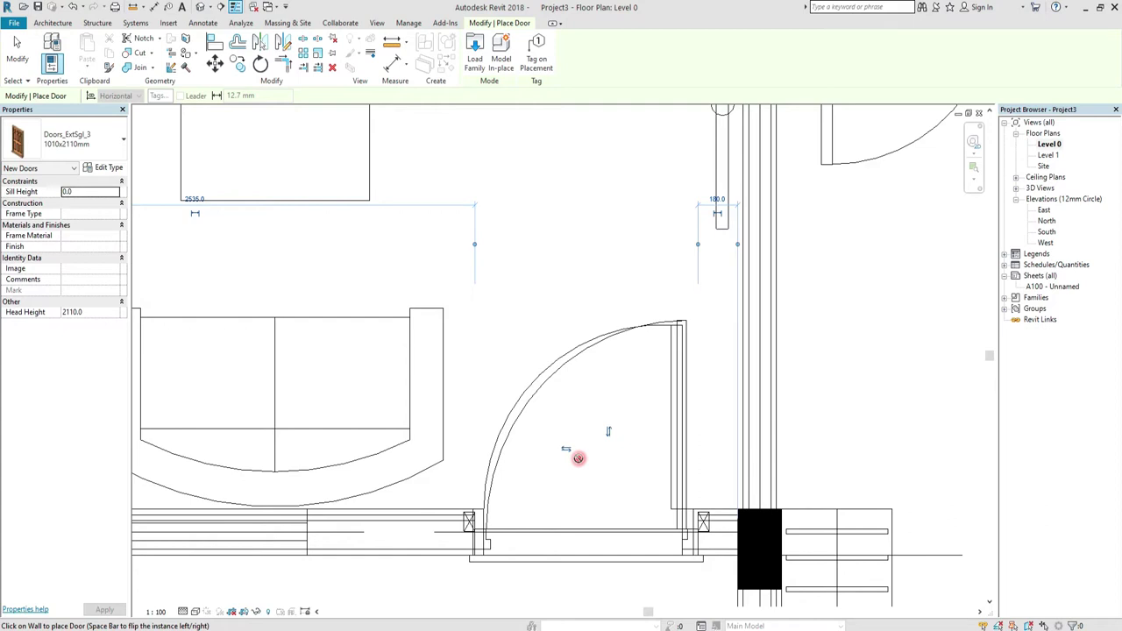
# Flip the placed entrance door's facing so its leaf swings inward toward the sofa
pyautogui.press('Escape')
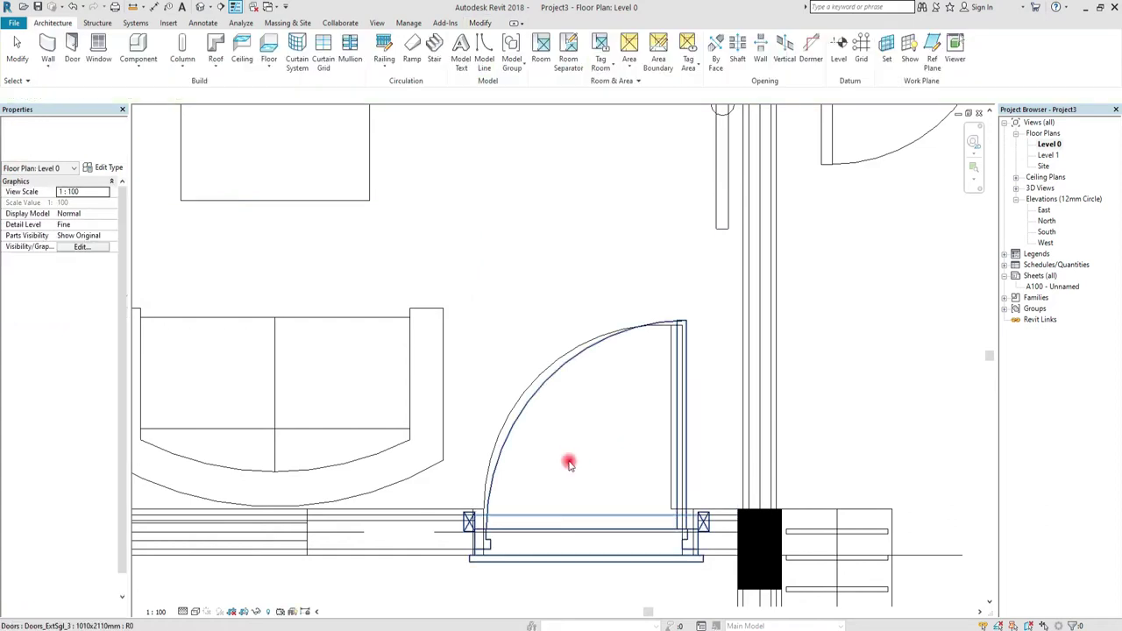
pyautogui.click(575, 495)
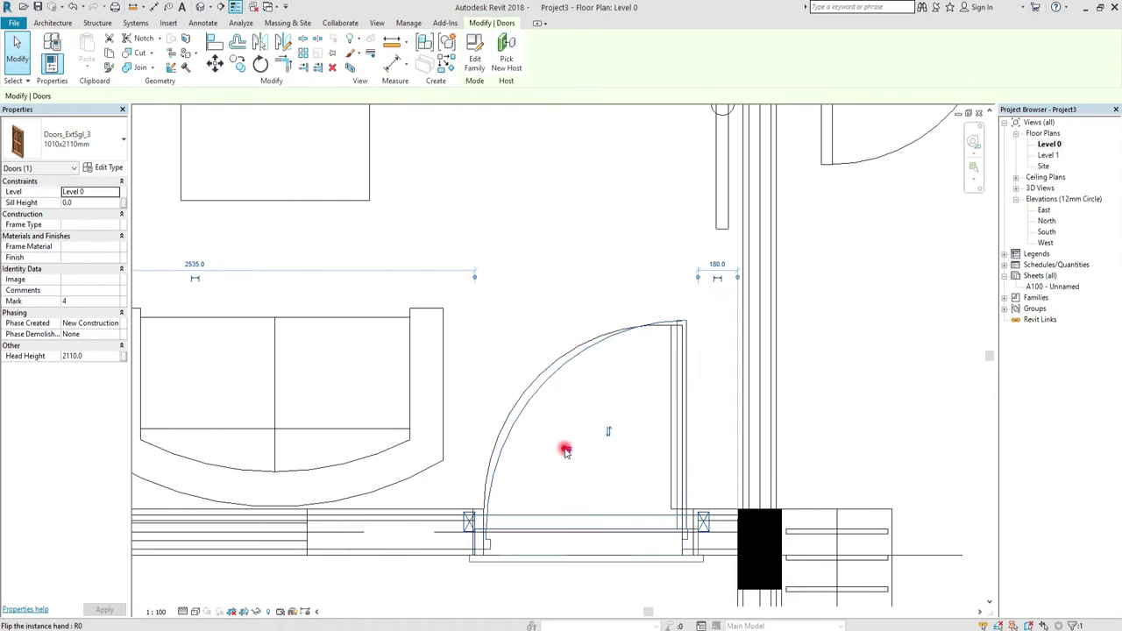
pyautogui.click(566, 451)
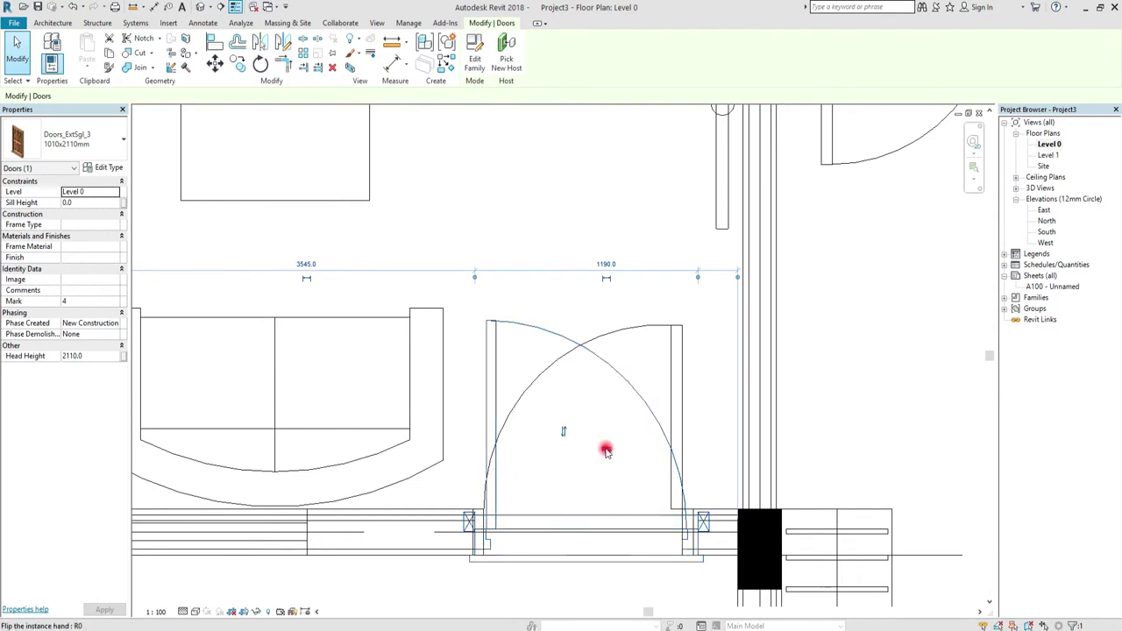
pyautogui.click(564, 432)
pyautogui.click(609, 434)
pyautogui.scroll(-2, 581, 376)
pyautogui.scroll(2, 604, 518)
pyautogui.scroll(1, 576, 489)
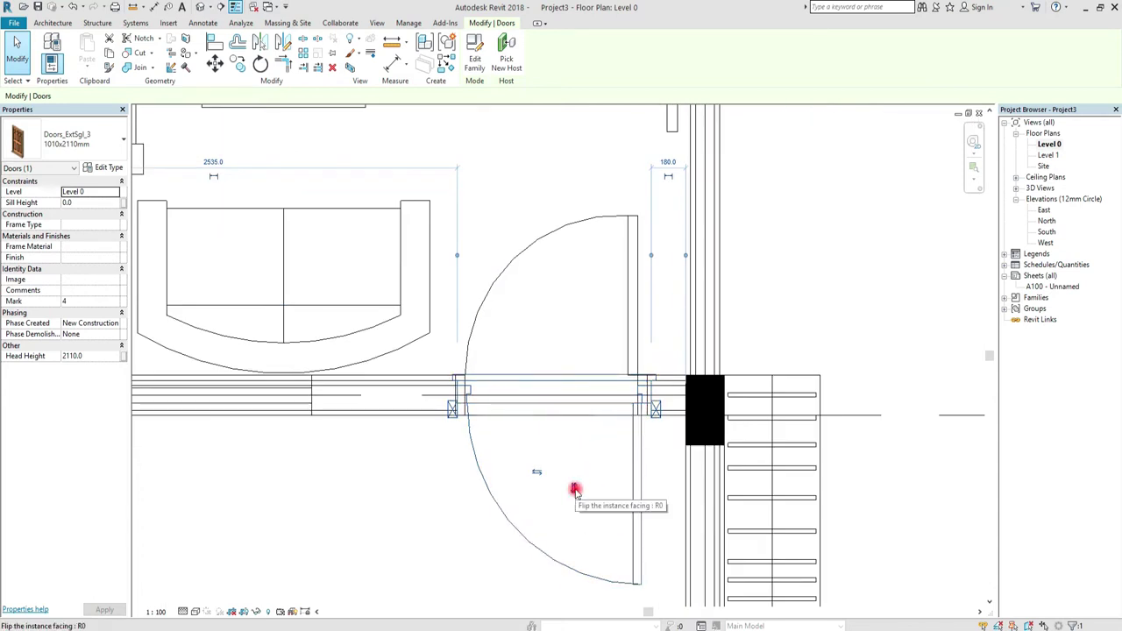
pyautogui.click(575, 490)
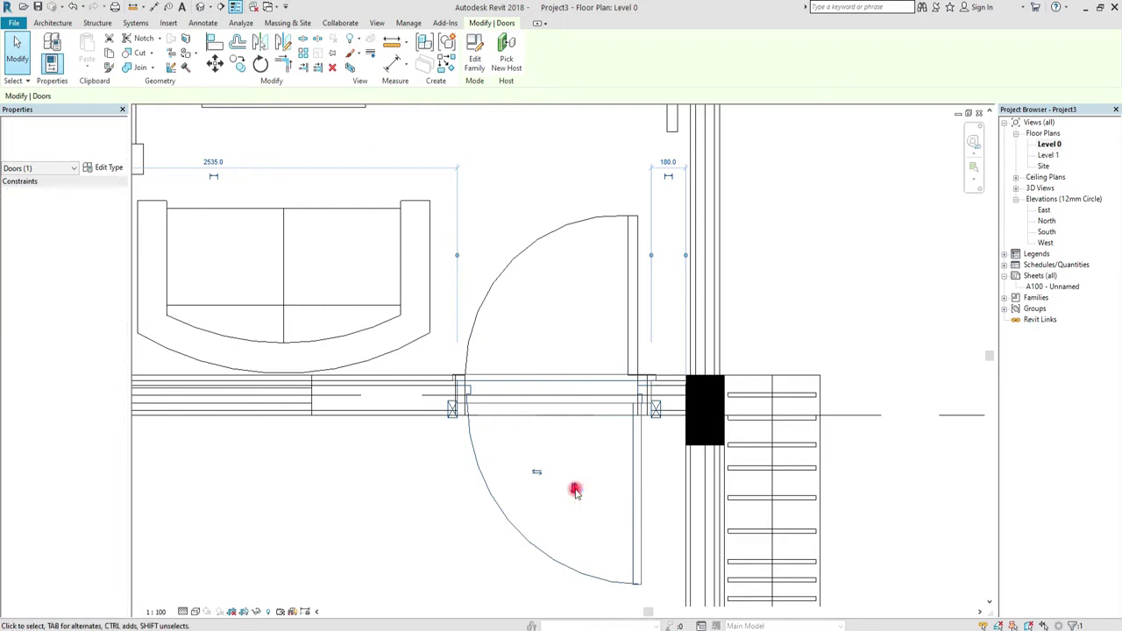
pyautogui.scroll(-2, 585, 289)
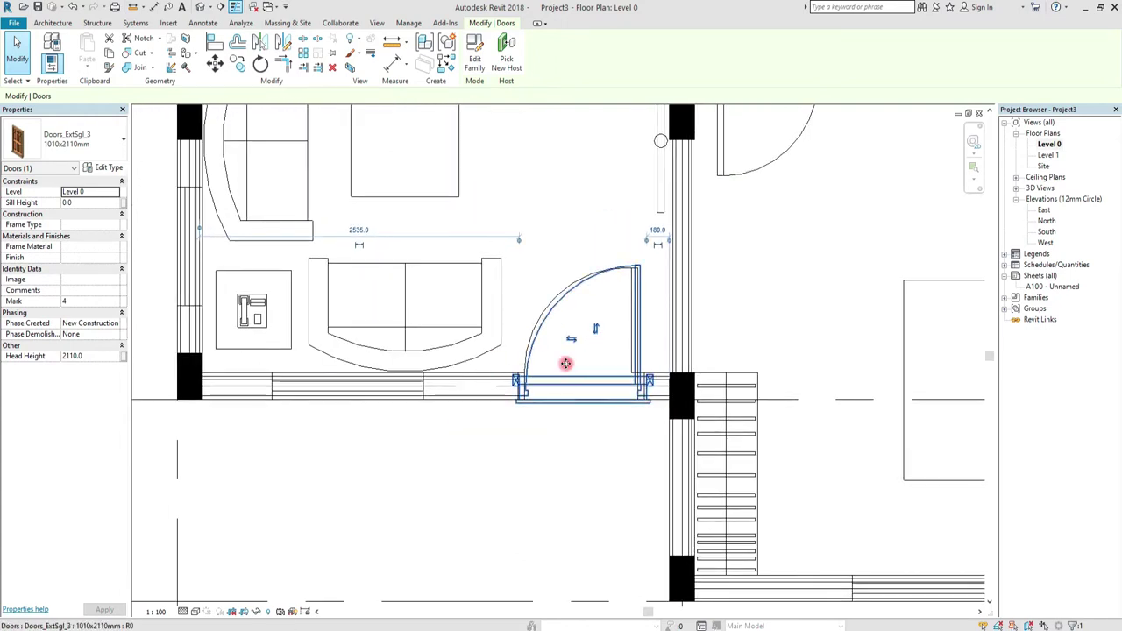
pyautogui.moveTo(554, 353)
pyautogui.mouseDown(button='middle')
pyautogui.moveTo(643, 391)
pyautogui.moveTo(670, 434)
pyautogui.mouseUp(button='middle')
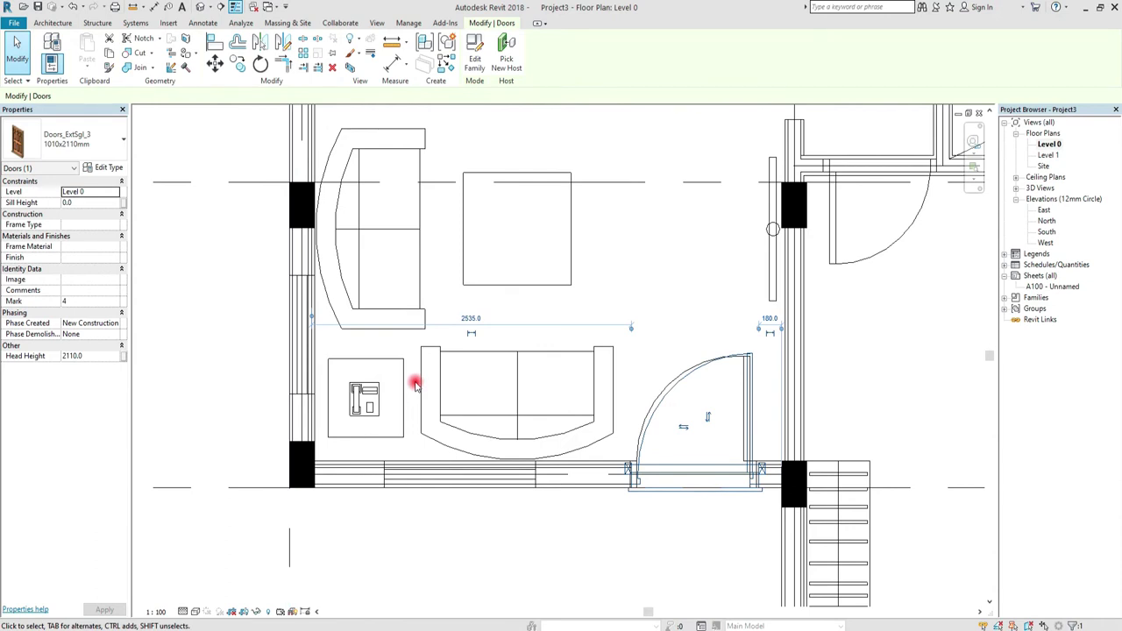
pyautogui.click(64, 25)
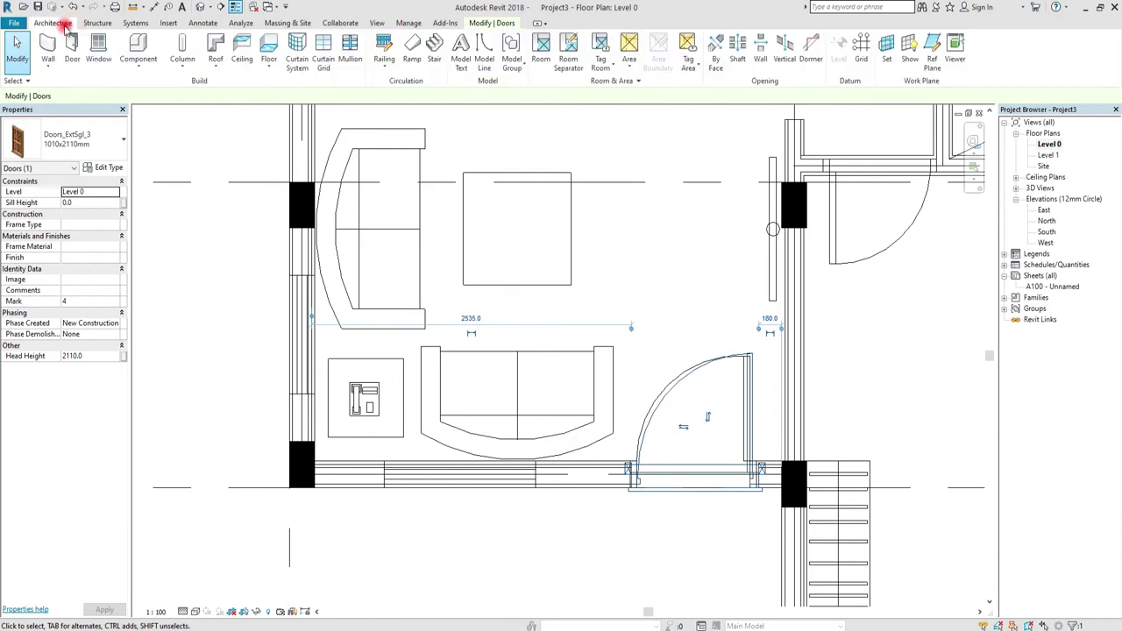
pyautogui.click(98, 61)
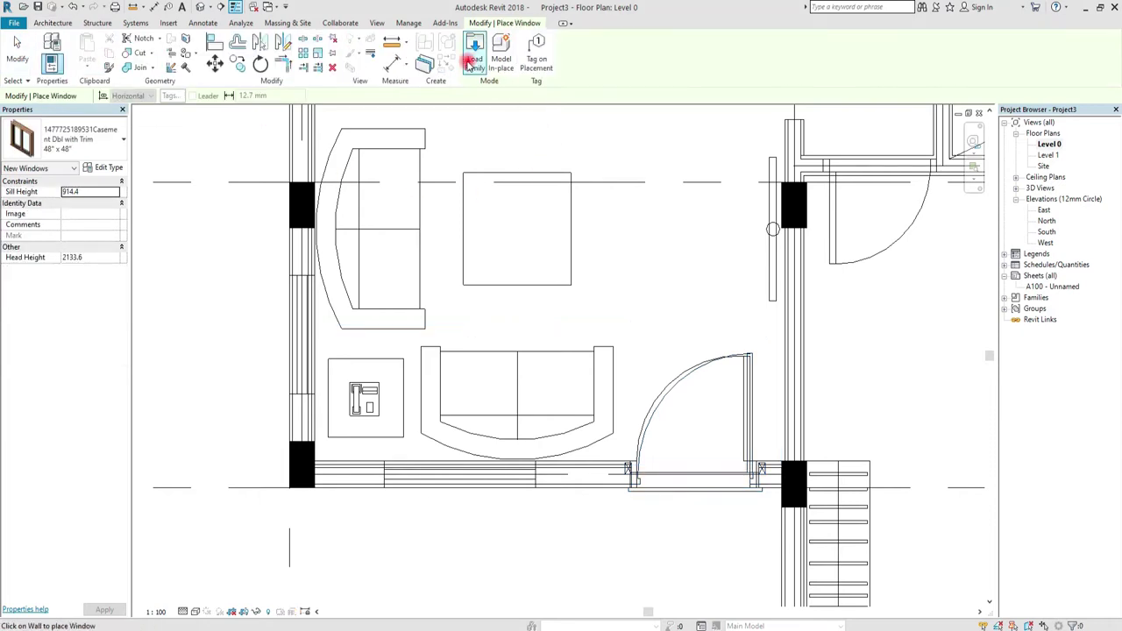
pyautogui.click(471, 62)
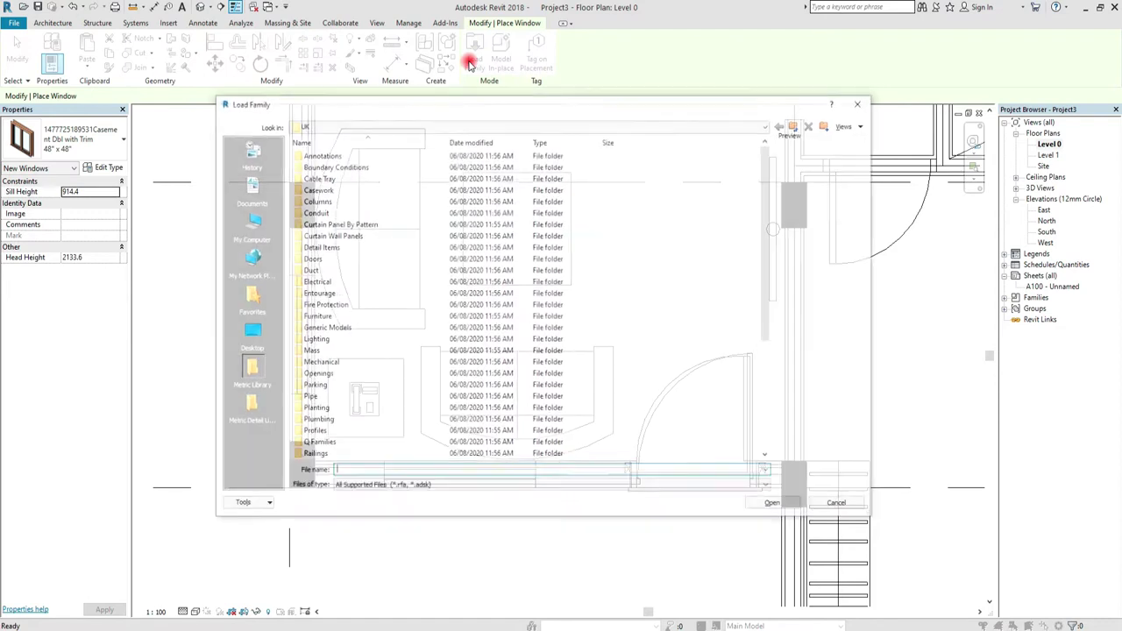
pyautogui.scroll(-5, 355, 299)
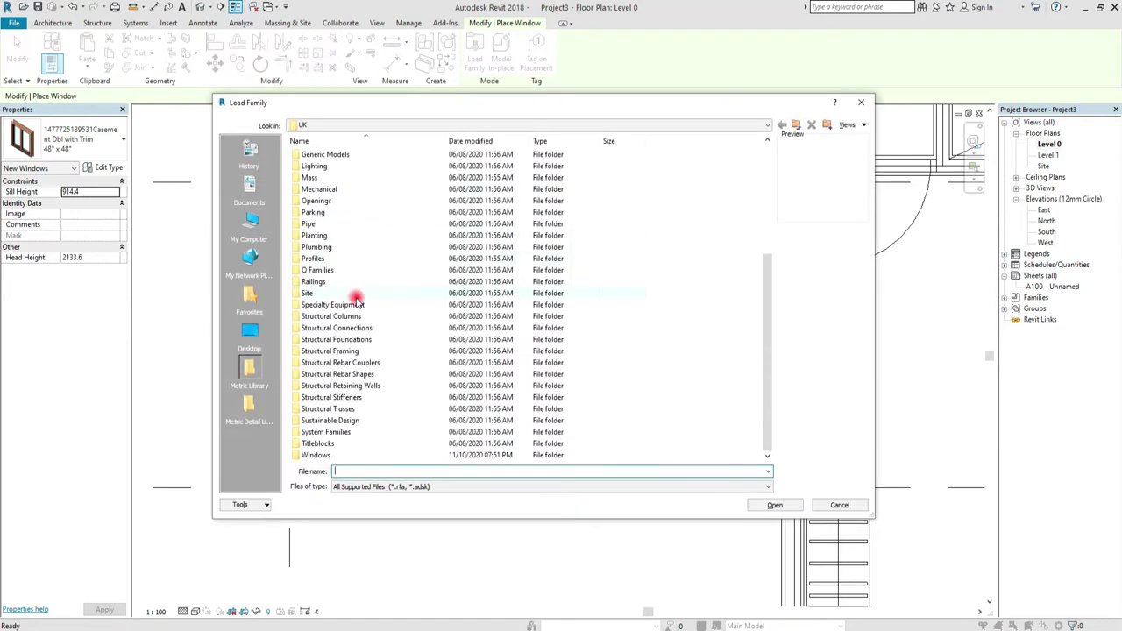
pyautogui.doubleClick(317, 454)
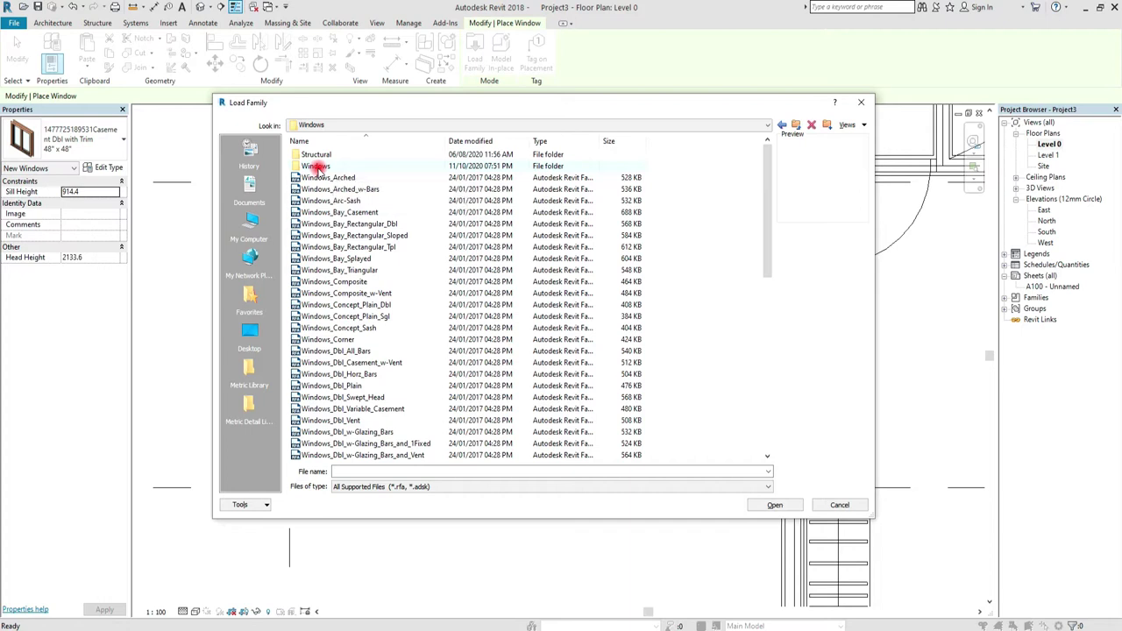
pyautogui.doubleClick(317, 166)
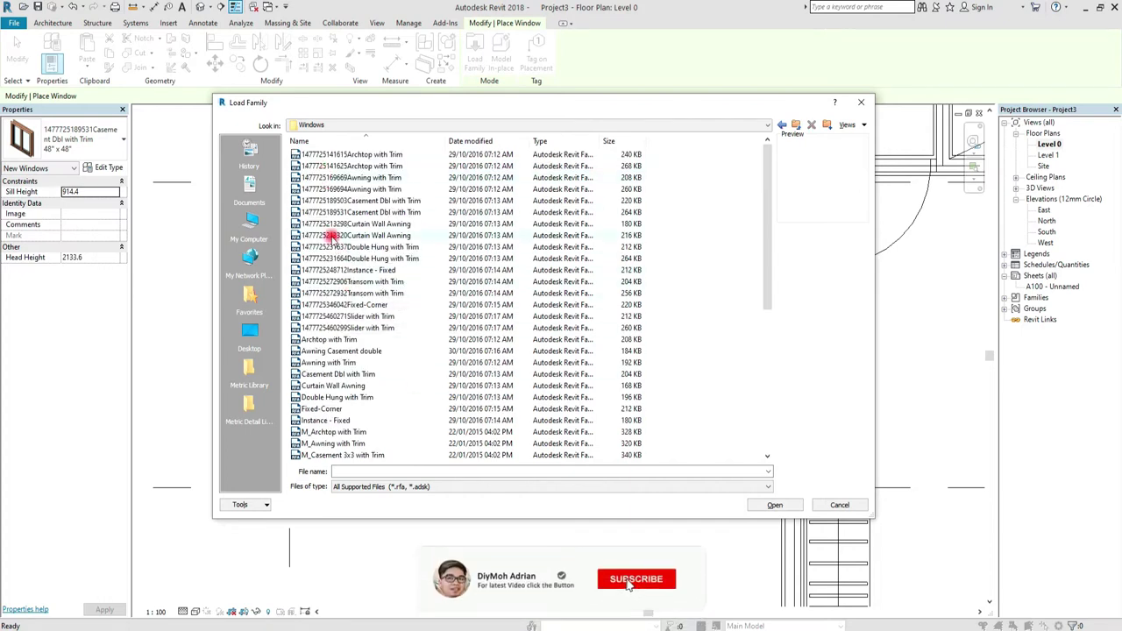
pyautogui.click(332, 212)
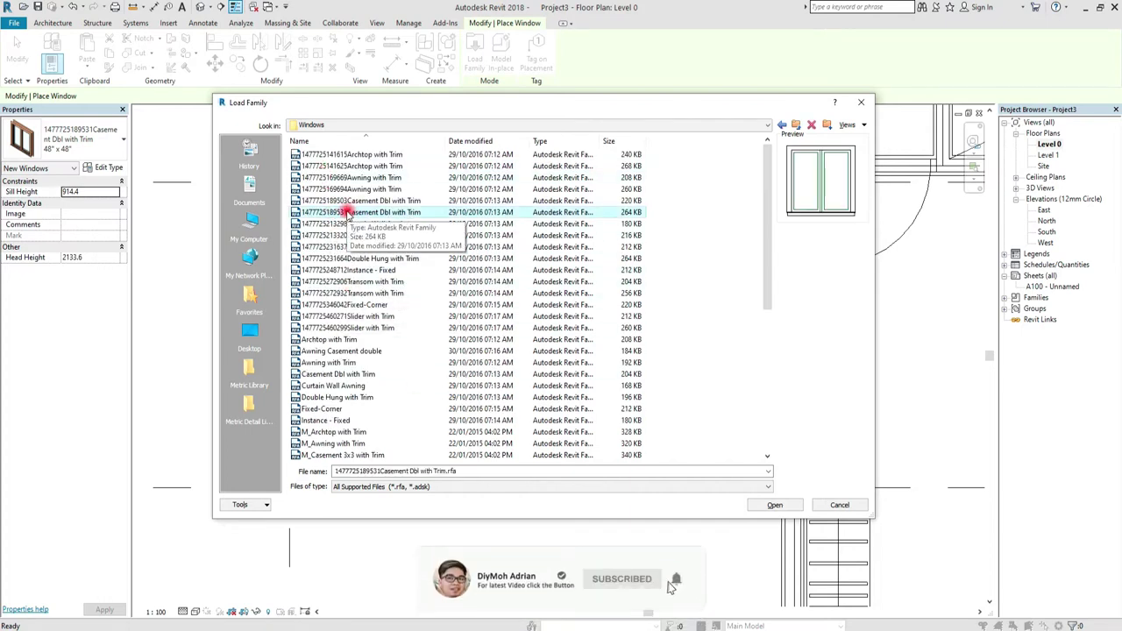
pyautogui.click(776, 505)
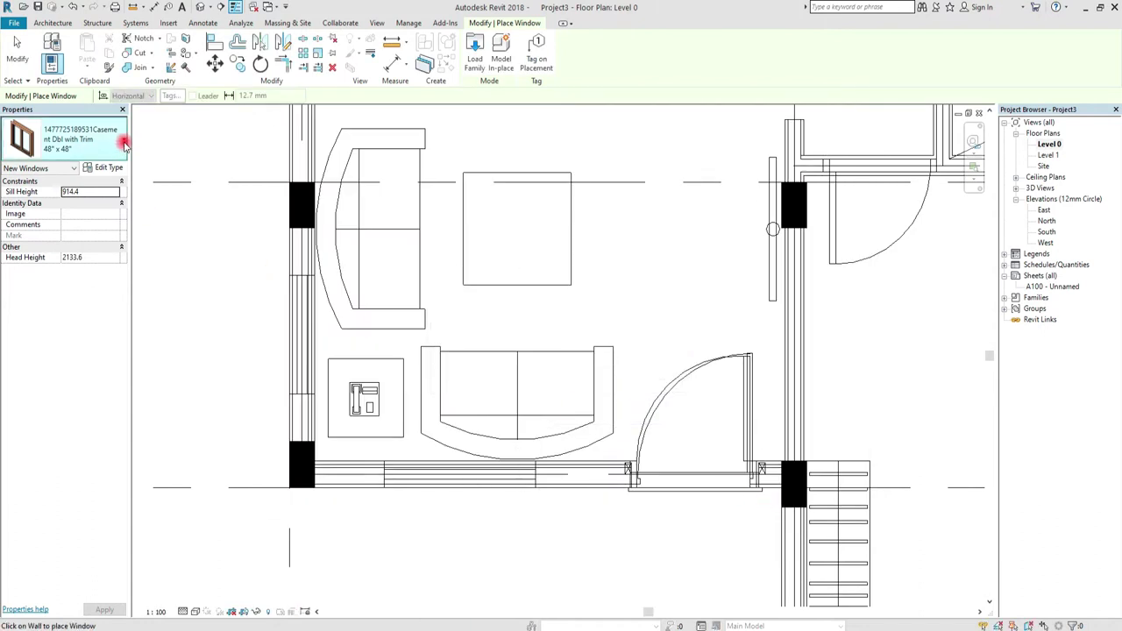
# Place 48" x 48" casement windows in the living room's lower and left walls
pyautogui.click(84, 138)
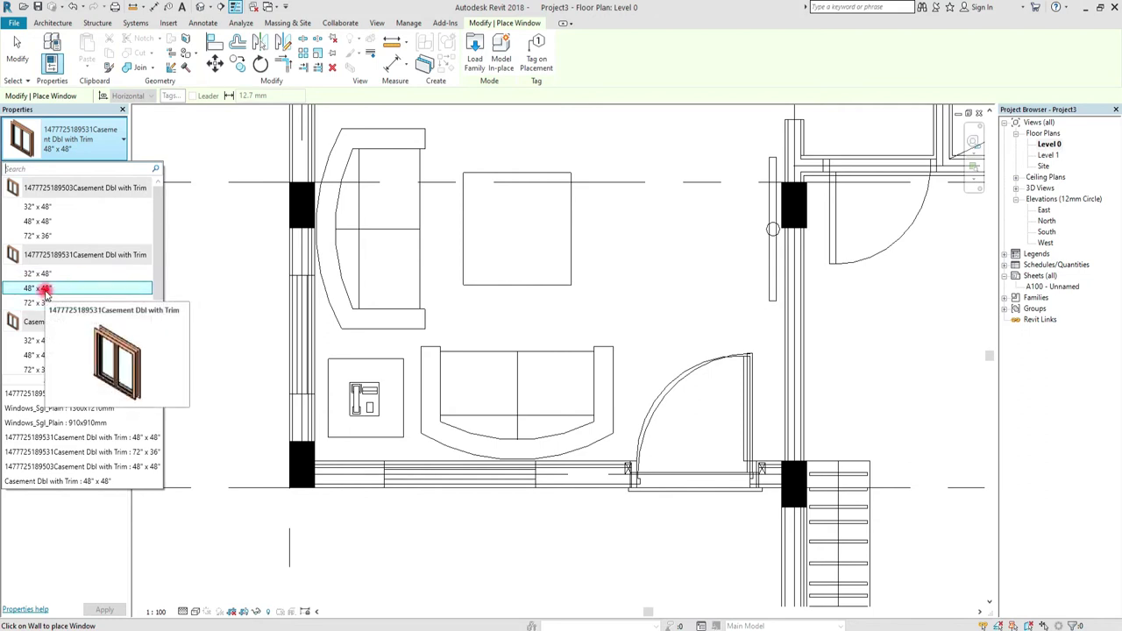
pyautogui.click(44, 289)
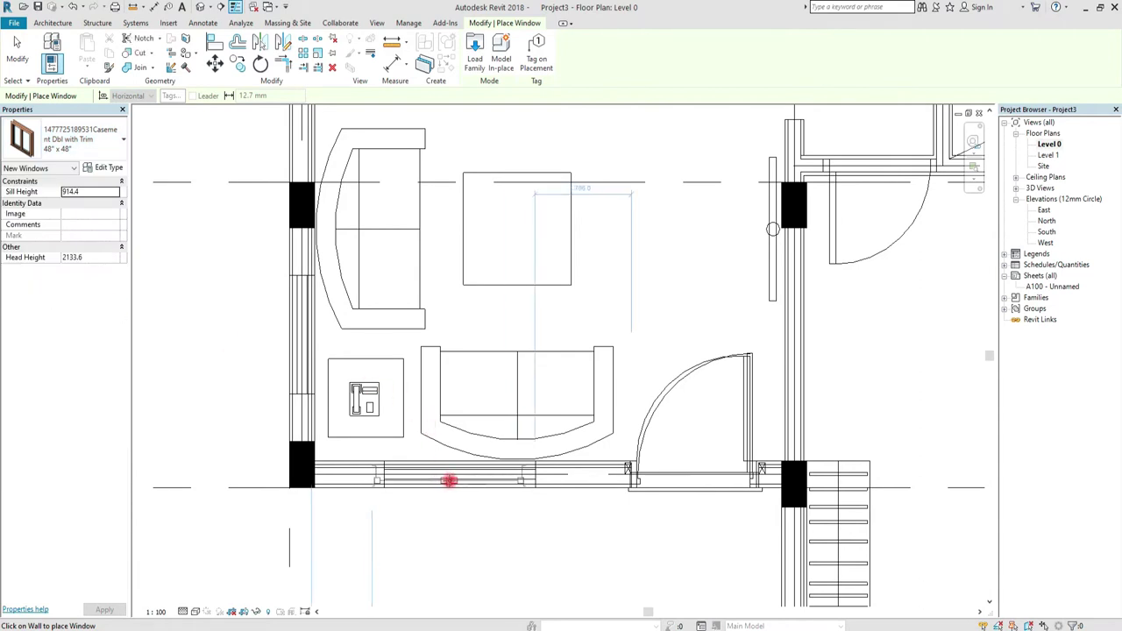
pyautogui.scroll(1, 455, 484)
pyautogui.scroll(1, 456, 484)
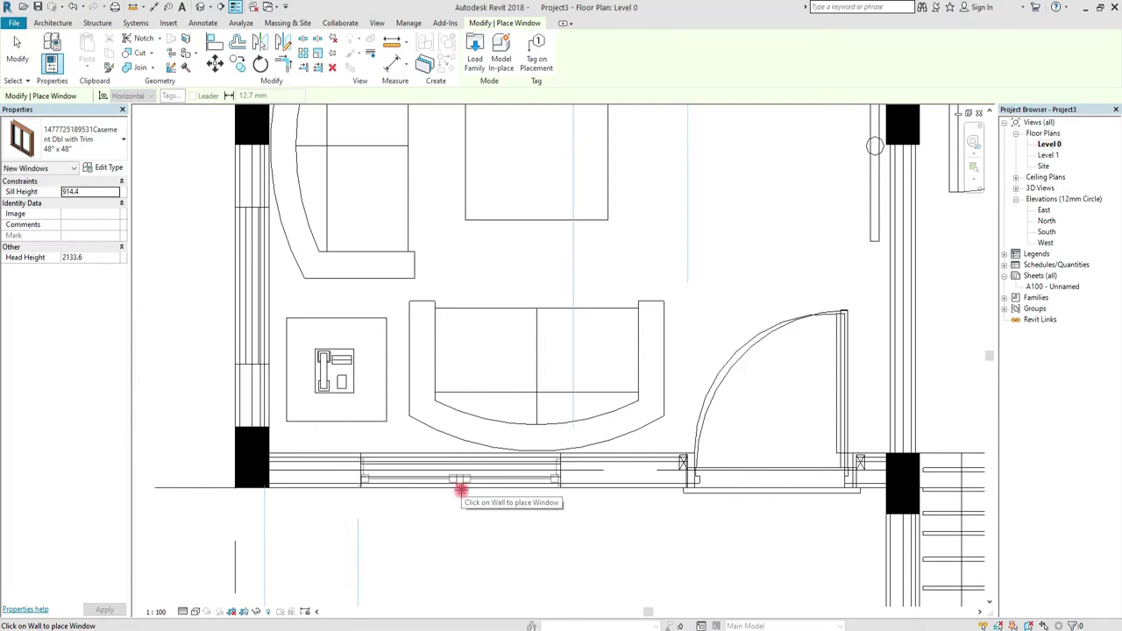
pyautogui.click(461, 487)
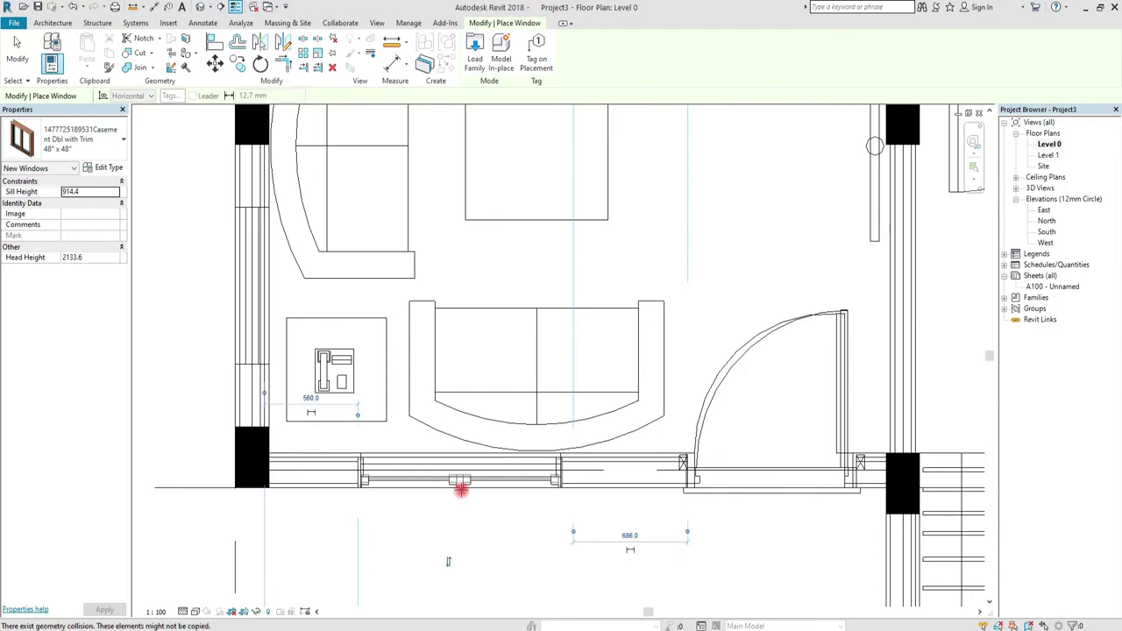
pyautogui.scroll(-1, 552, 476)
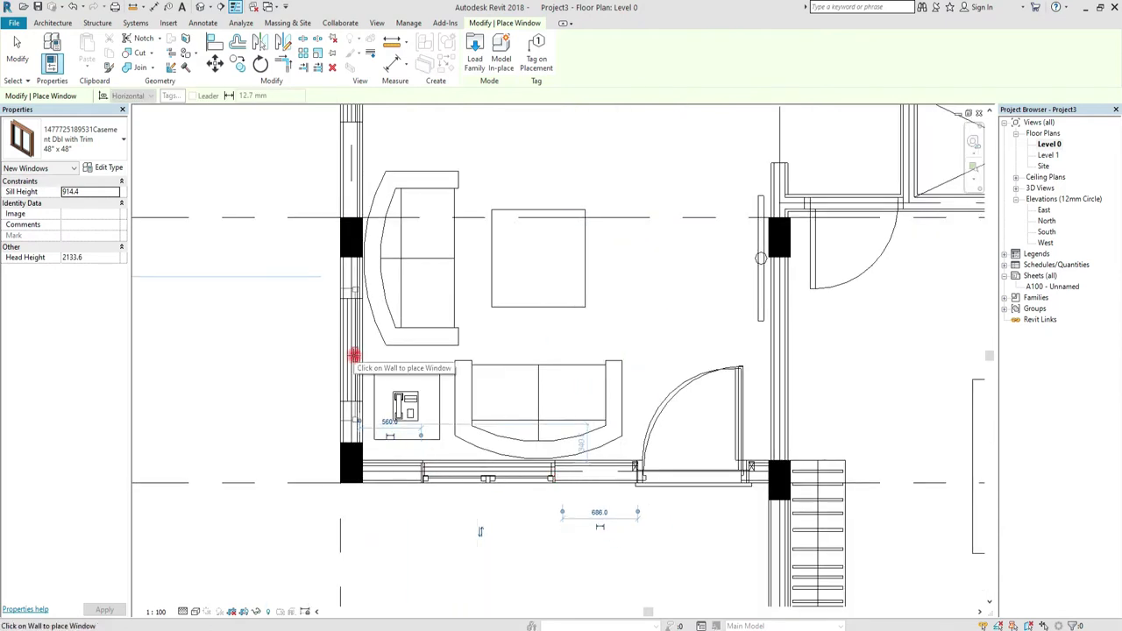
pyautogui.scroll(1, 348, 350)
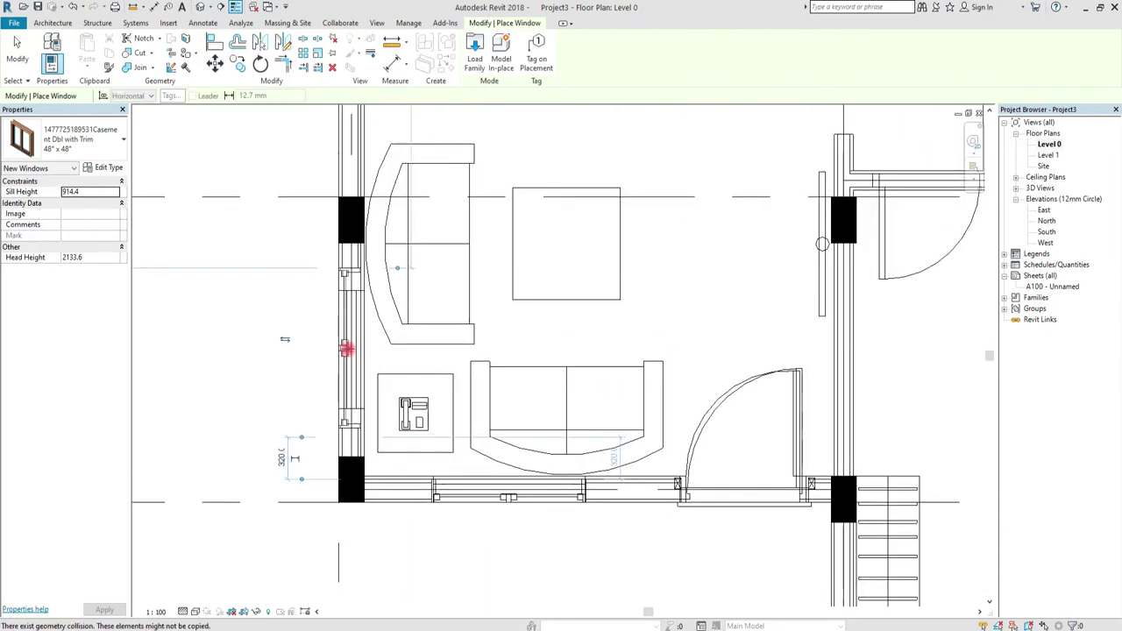
pyautogui.scroll(1, 306, 327)
pyautogui.press('Escape')
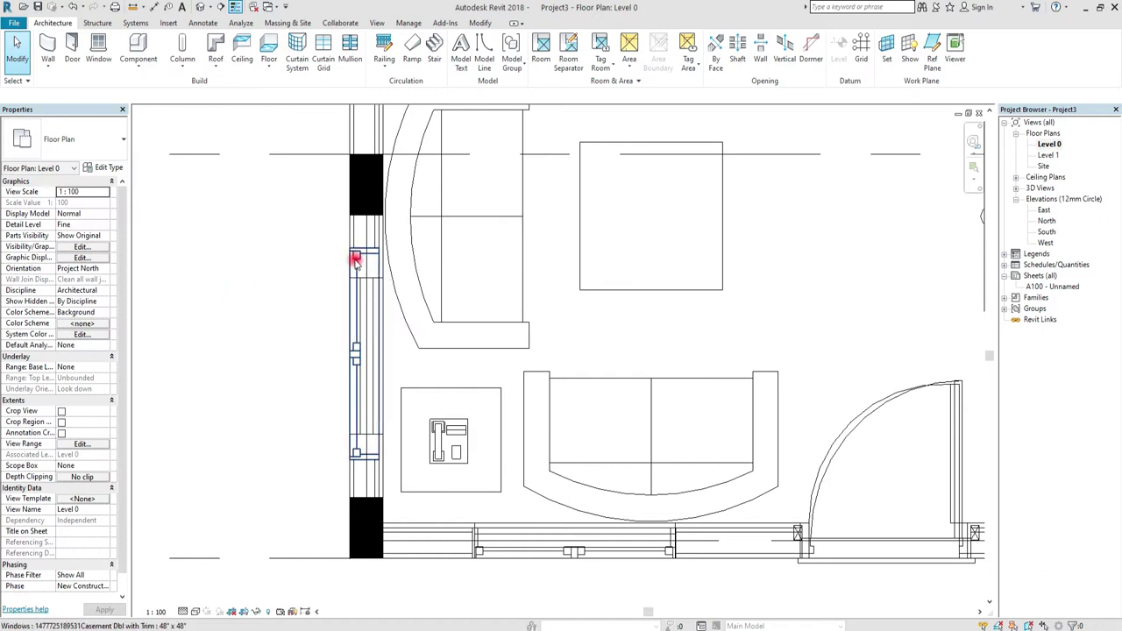
# Change the left-wall window's type to the 32" x 48" size
pyautogui.click(355, 259)
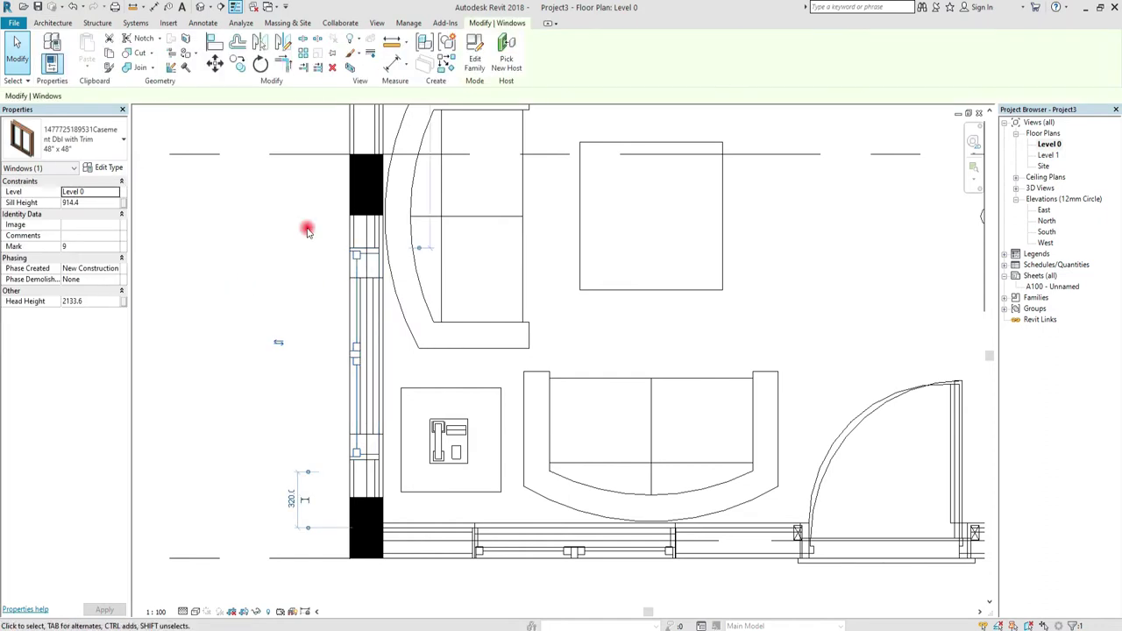
pyautogui.click(75, 147)
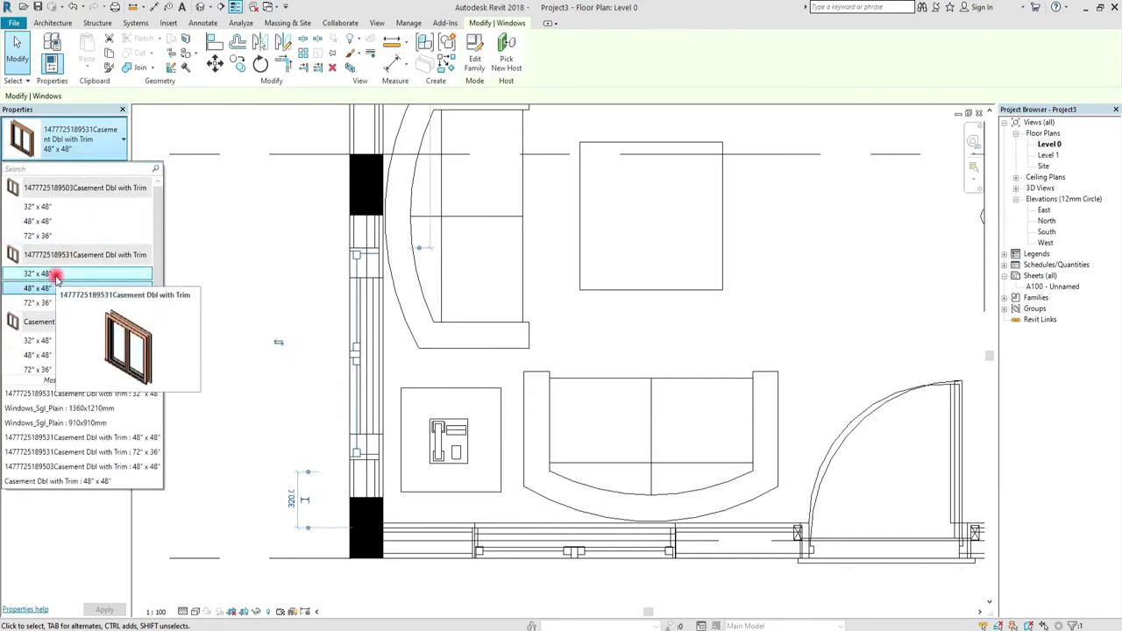
pyautogui.click(55, 277)
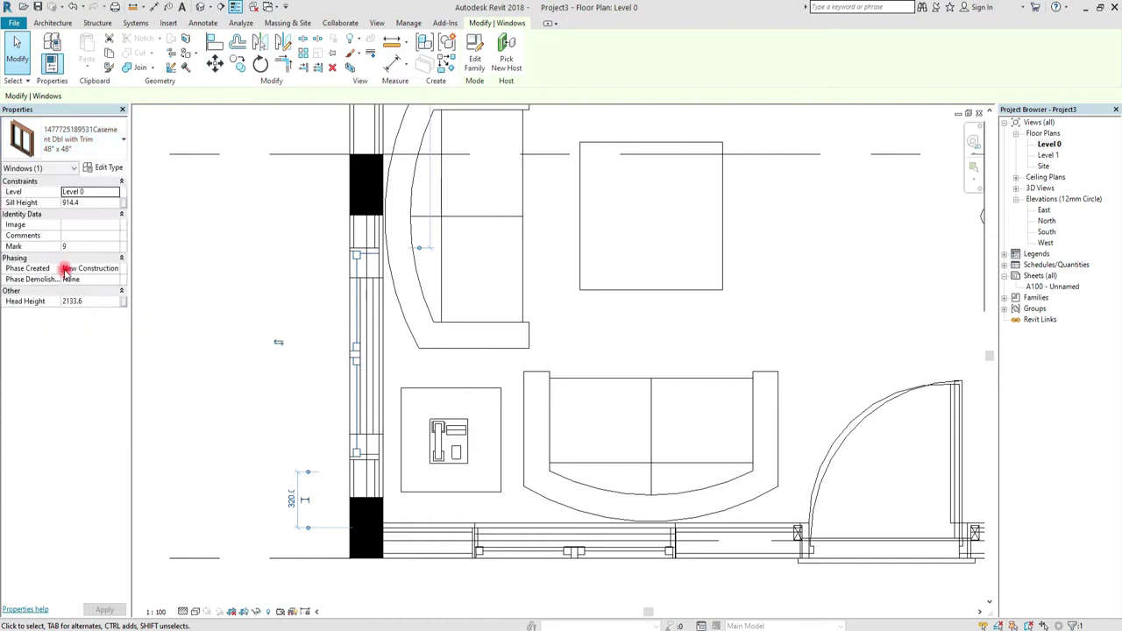
pyautogui.scroll(2, 338, 310)
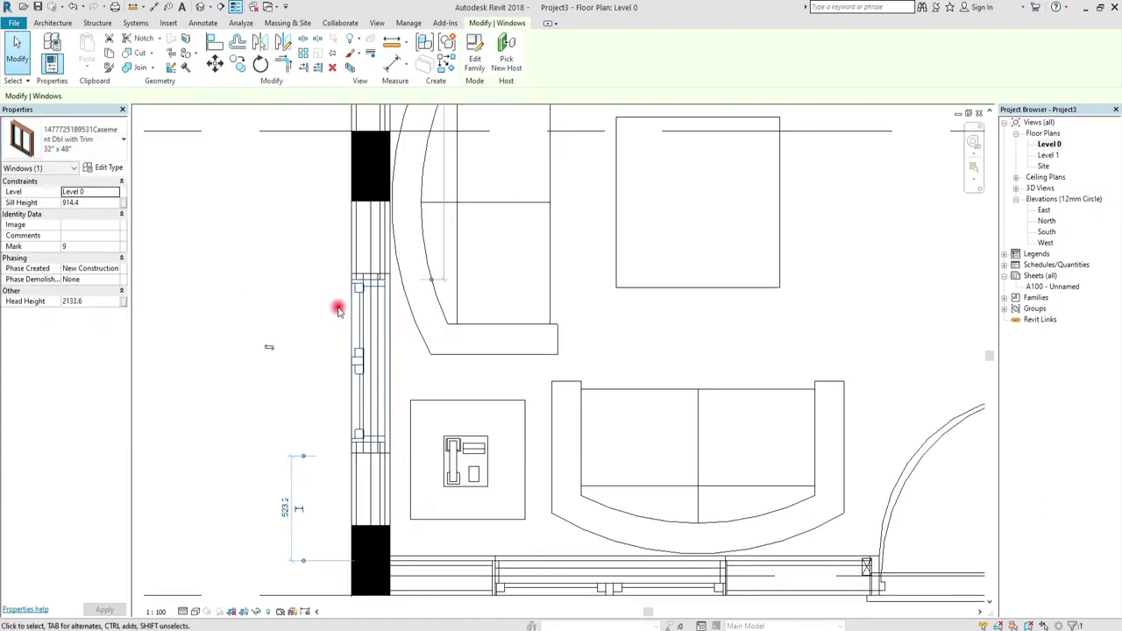
pyautogui.moveTo(338, 318); pyautogui.dragTo(375, 332, button='middle')
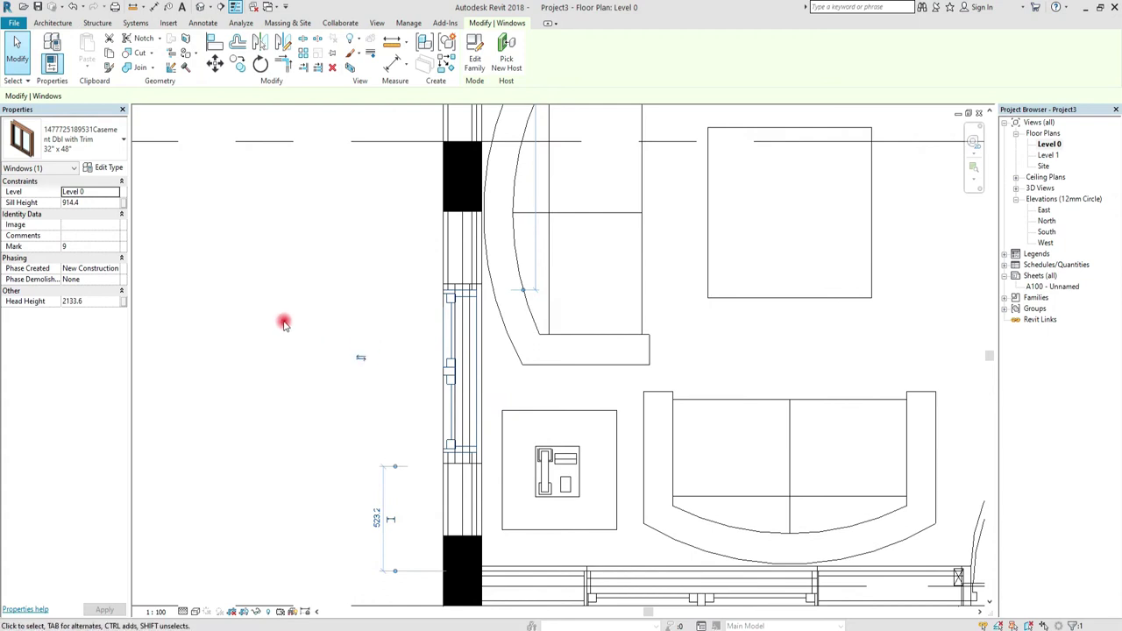
# Zoom and pan to bring the window's 523.2 spacing dimension into view
pyautogui.scroll(-2, 358, 463)
pyautogui.scroll(1, 350, 445)
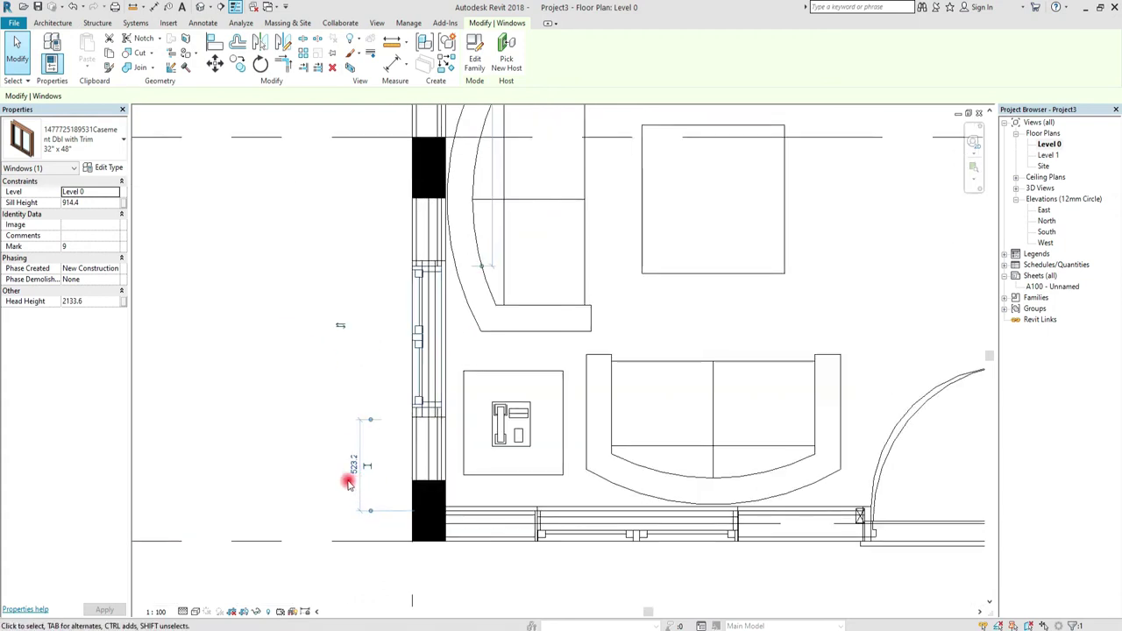
pyautogui.scroll(1, 354, 476)
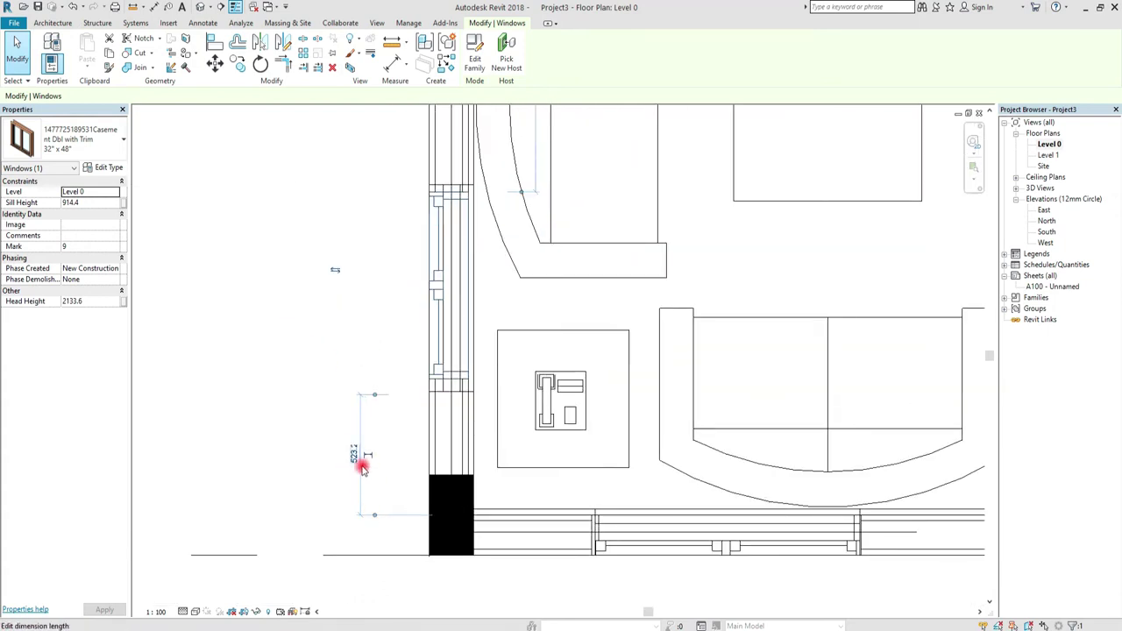
pyautogui.moveTo(363, 458); pyautogui.dragTo(400, 400, button='middle')
pyautogui.scroll(1, 334, 328)
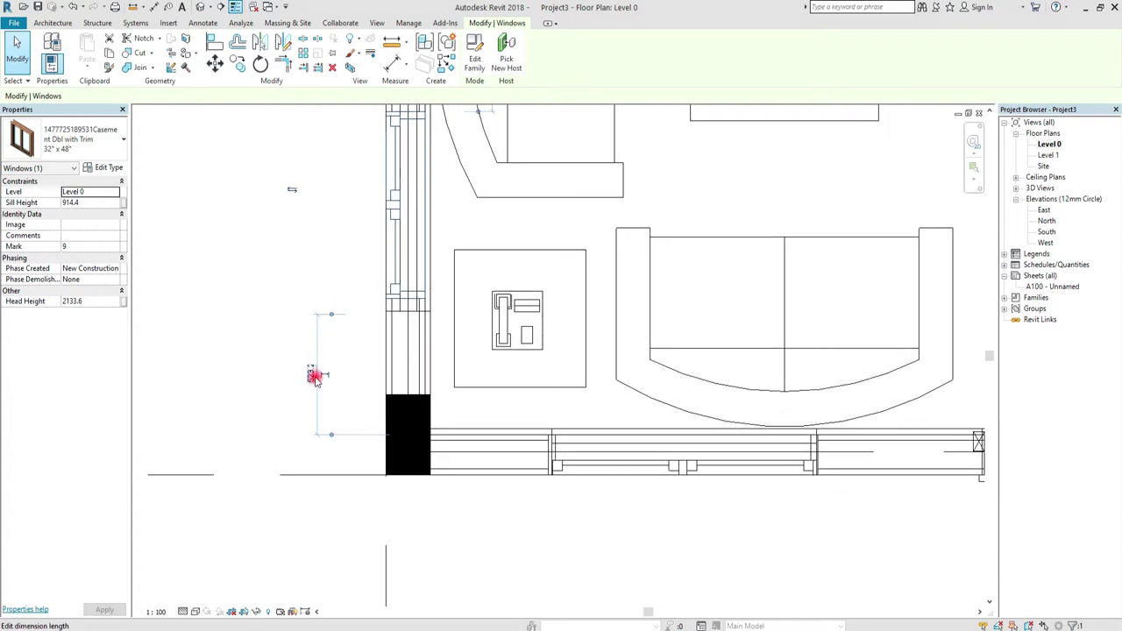
pyautogui.scroll(1, 310, 381)
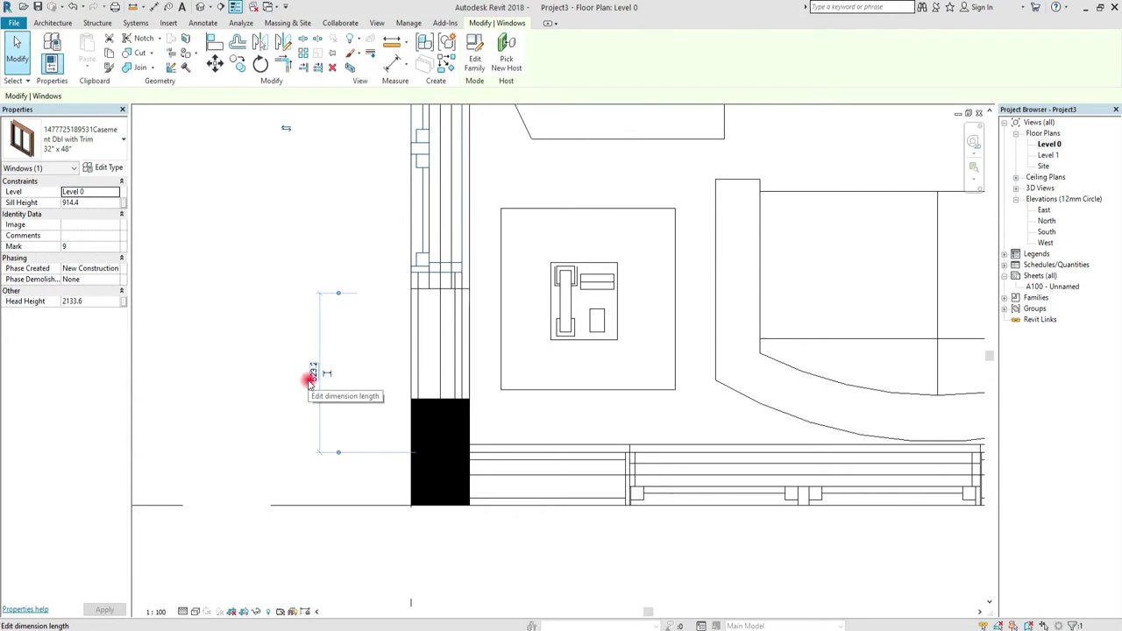
pyautogui.scroll(-2, 377, 412)
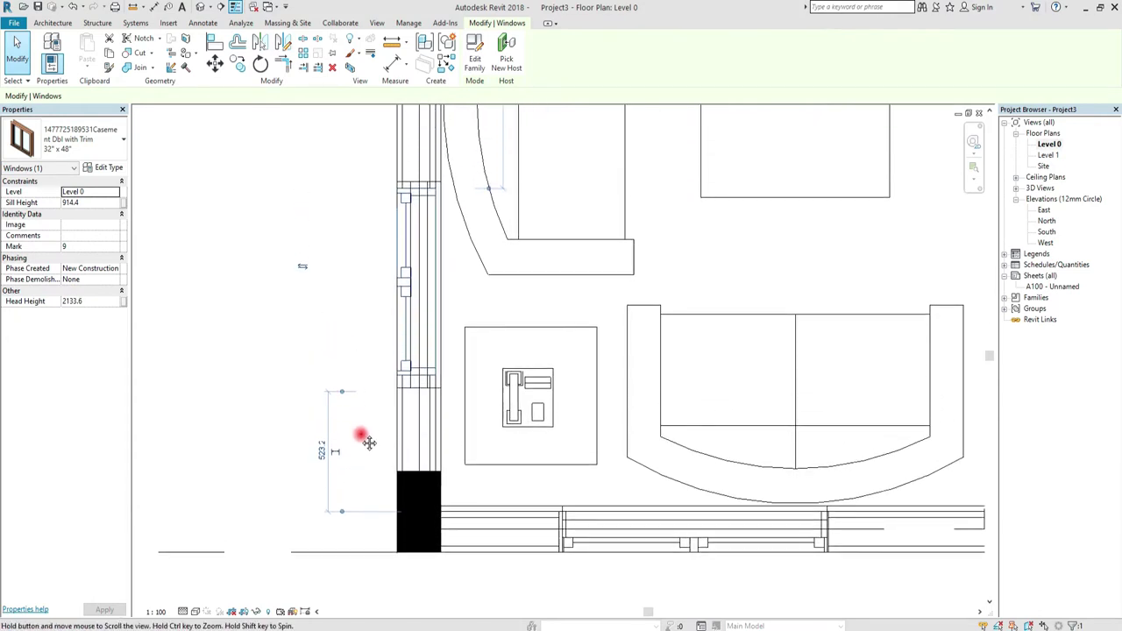
pyautogui.scroll(2, 329, 449)
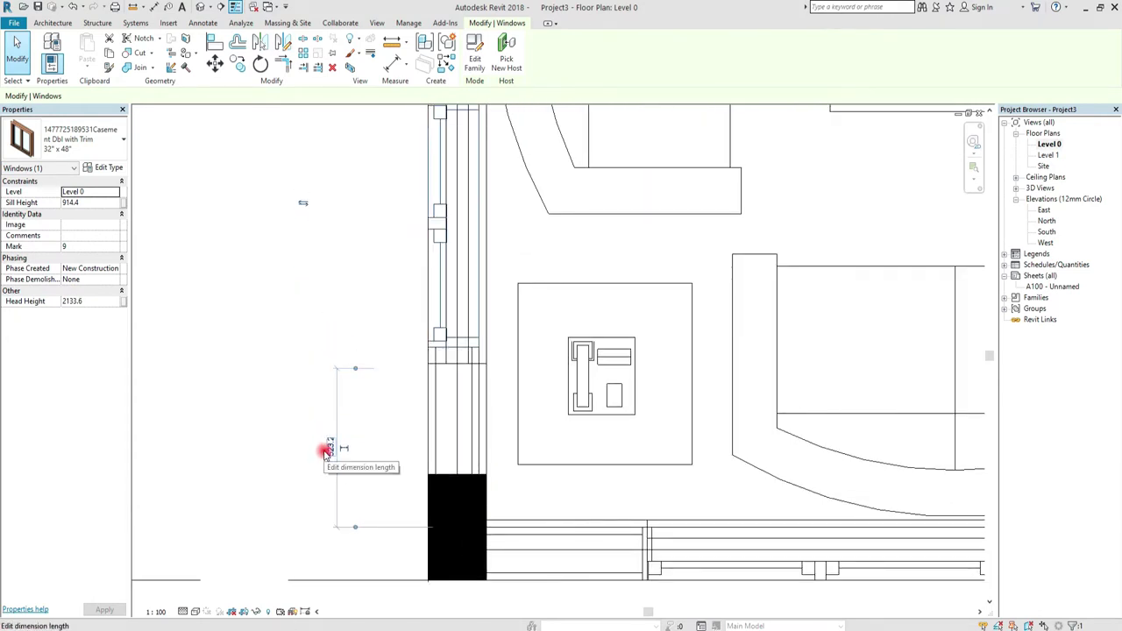
pyautogui.scroll(1, 328, 449)
# Enter 600 in the window's spacing dimension, then nudge it to exactly 500 from the column
pyautogui.click(334, 446)
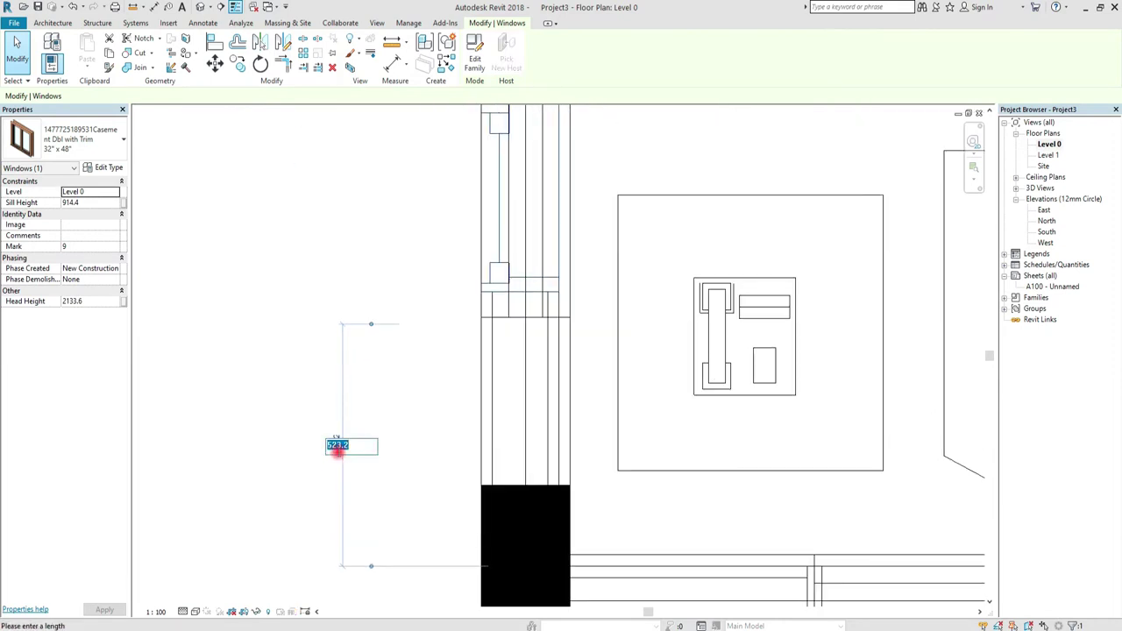
pyautogui.write('600')
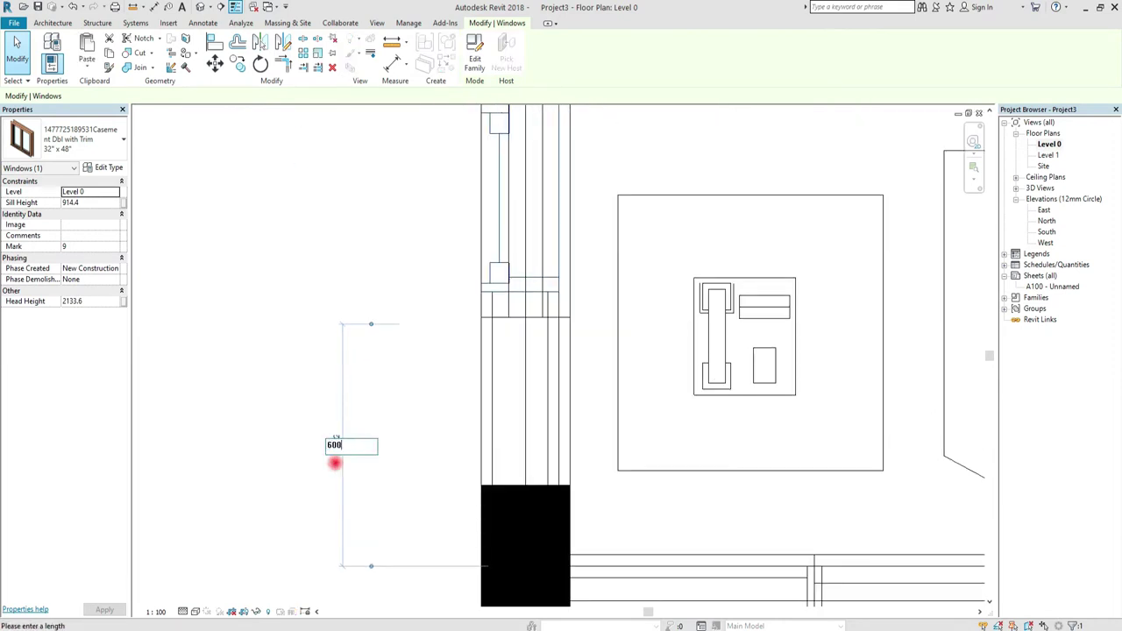
pyautogui.press('Return')
pyautogui.scroll(-2, 369, 471)
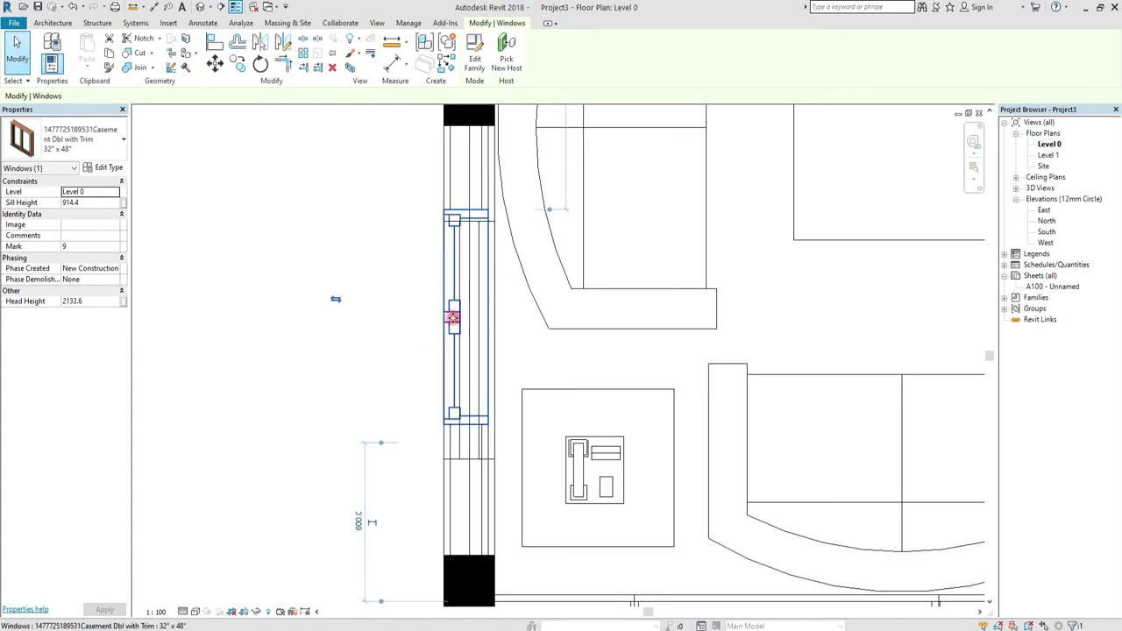
pyautogui.moveTo(452, 317); pyautogui.dragTo(450, 218, button='middle')
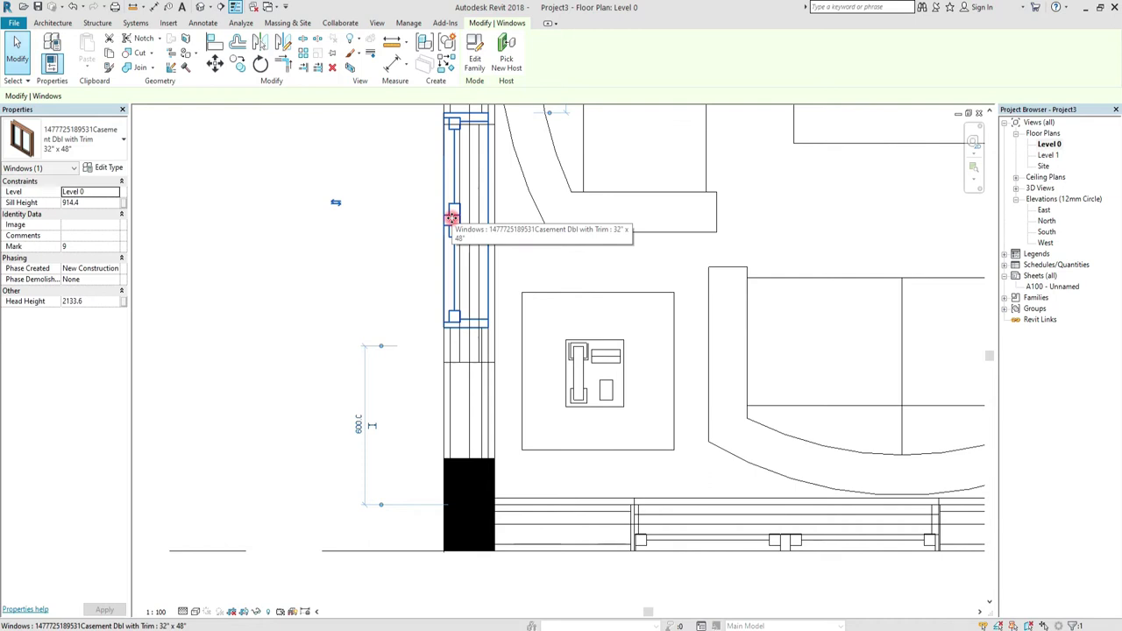
pyautogui.press('Down')
pyautogui.press('Down')
pyautogui.press('Down')
pyautogui.press('Down')
pyautogui.press('Down')
pyautogui.press('Down')
pyautogui.press('Down')
pyautogui.press('Down')
pyautogui.press('Down')
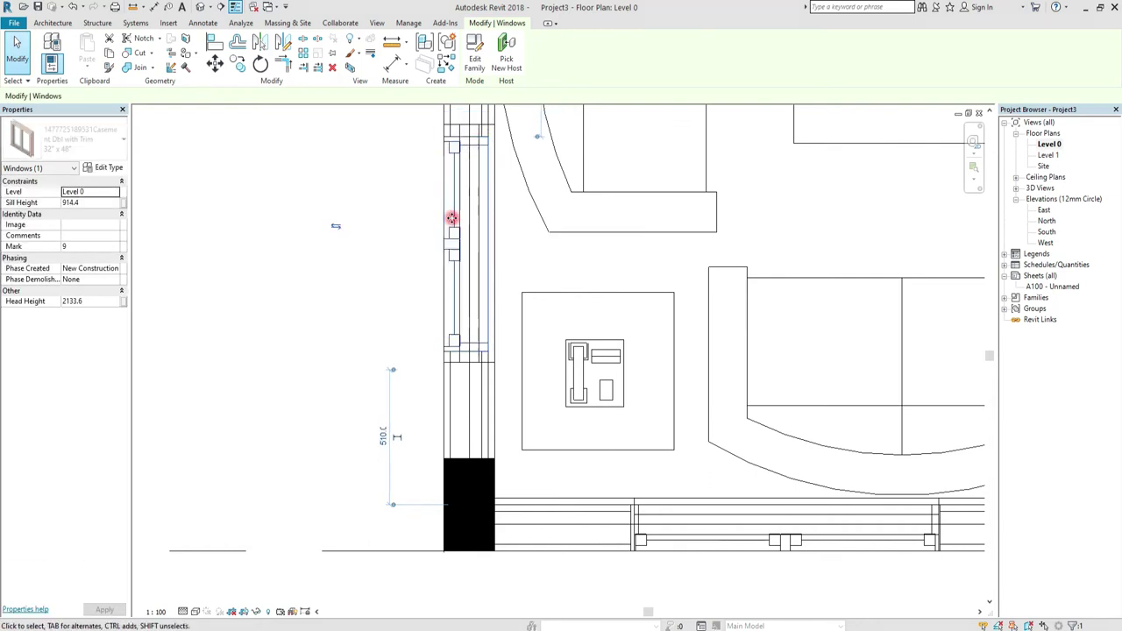
pyautogui.press('Up')
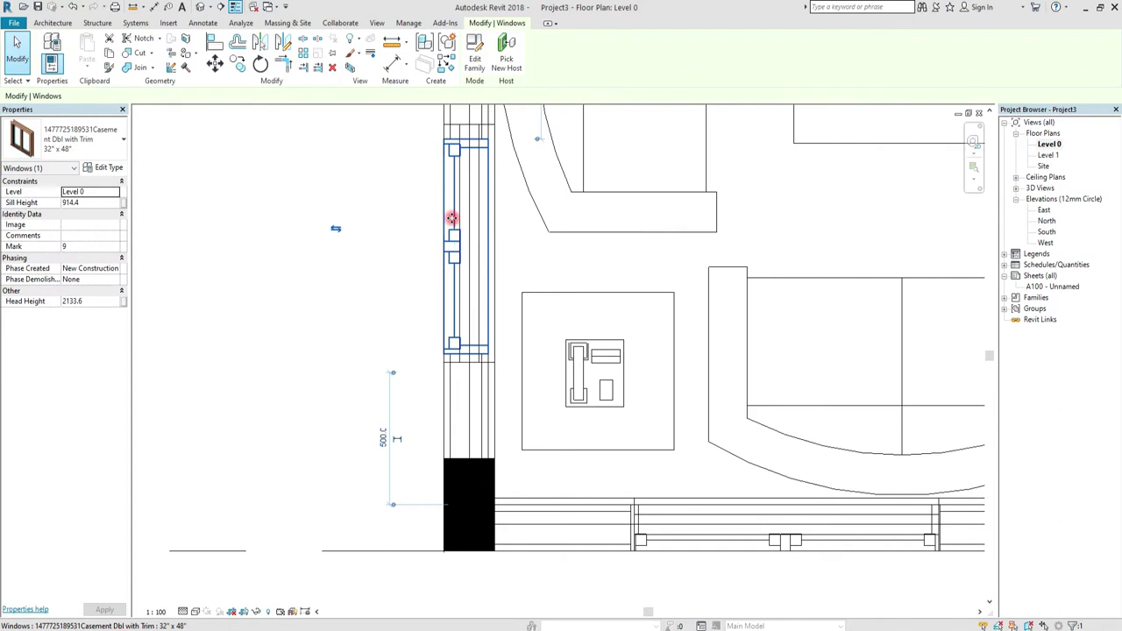
pyautogui.scroll(-3, 444, 386)
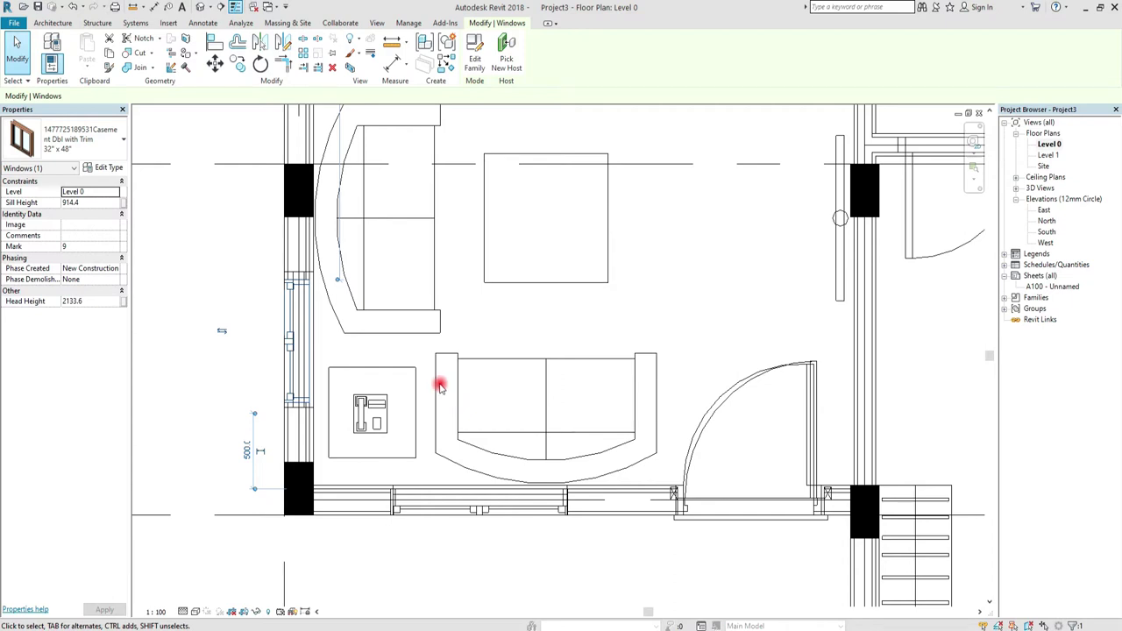
# Switch to the Default 3D View of the house
pyautogui.click(200, 7)
pyautogui.scroll(3, 498, 530)
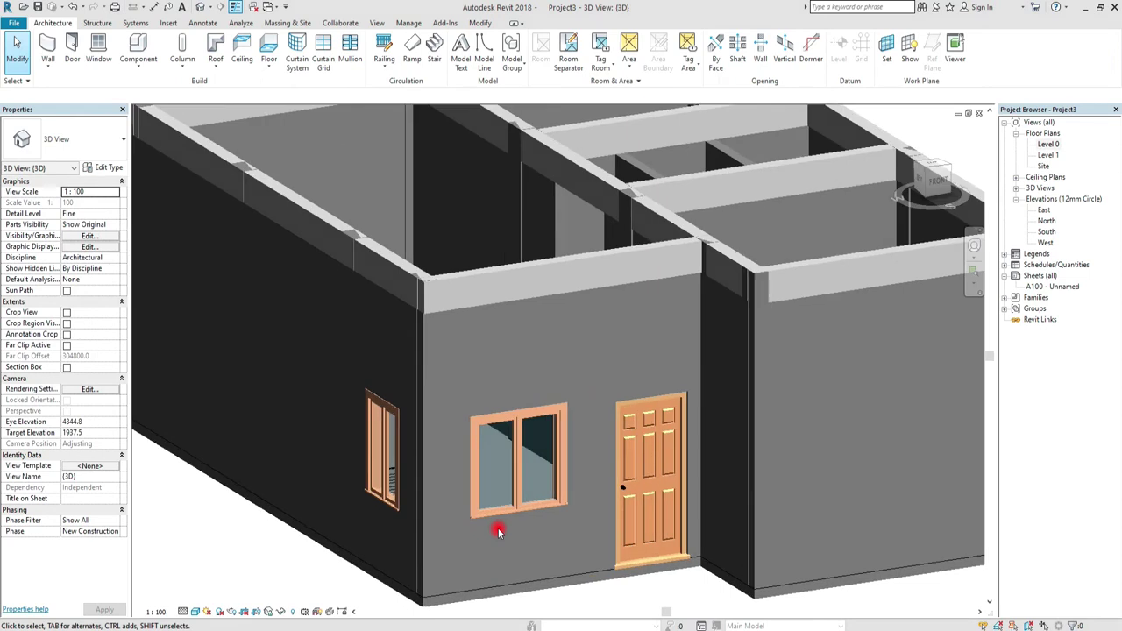
pyautogui.scroll(2, 498, 531)
pyautogui.scroll(2, 500, 526)
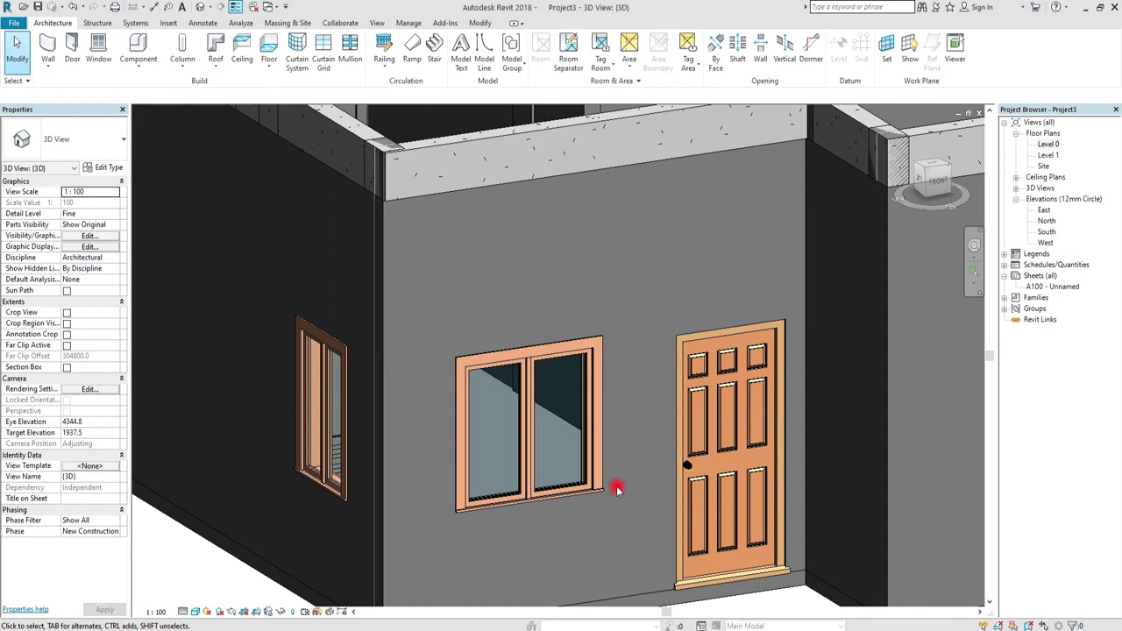
# Turn the 3D view to FRONT and zoom in on the casement window and door
pyautogui.click(938, 182)
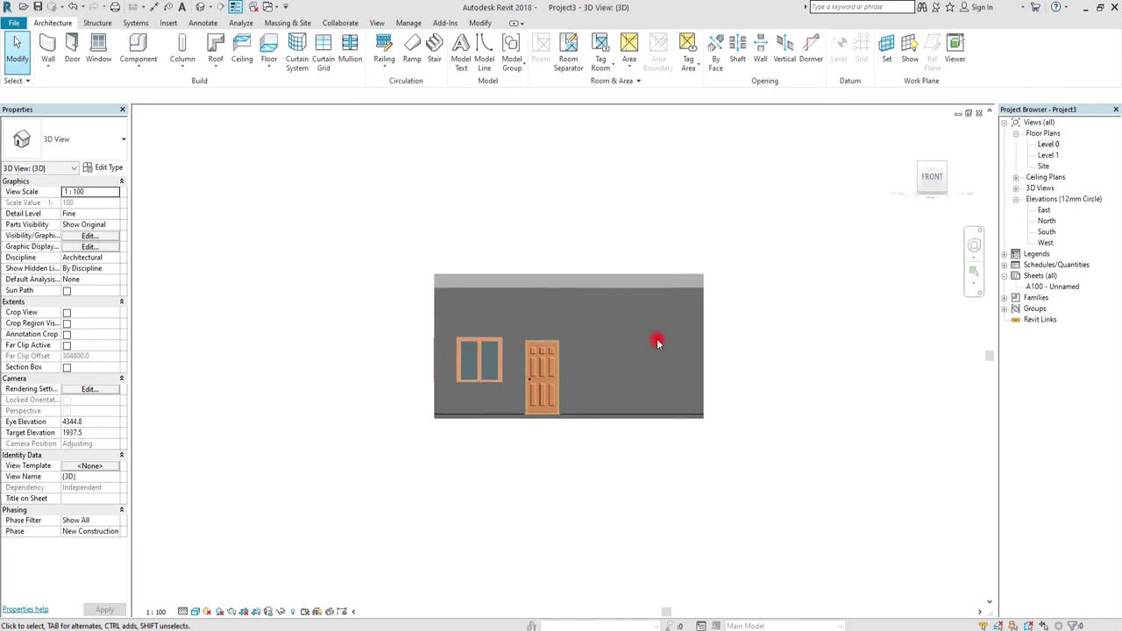
pyautogui.scroll(3, 466, 353)
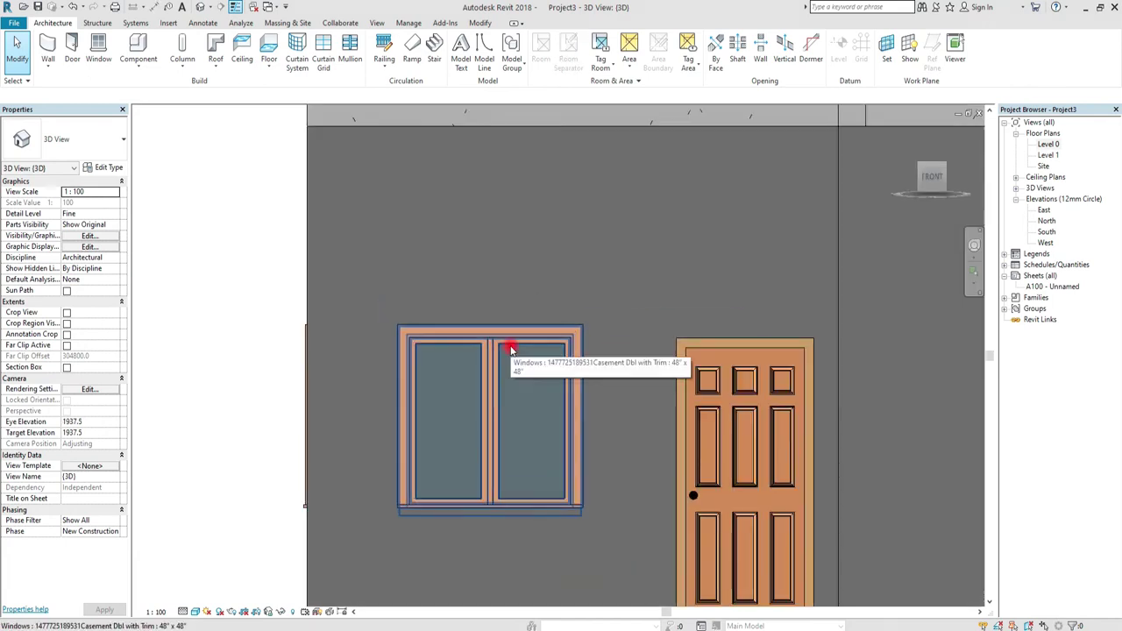
pyautogui.scroll(1, 561, 344)
pyautogui.scroll(1, 683, 305)
pyautogui.scroll(1, 692, 298)
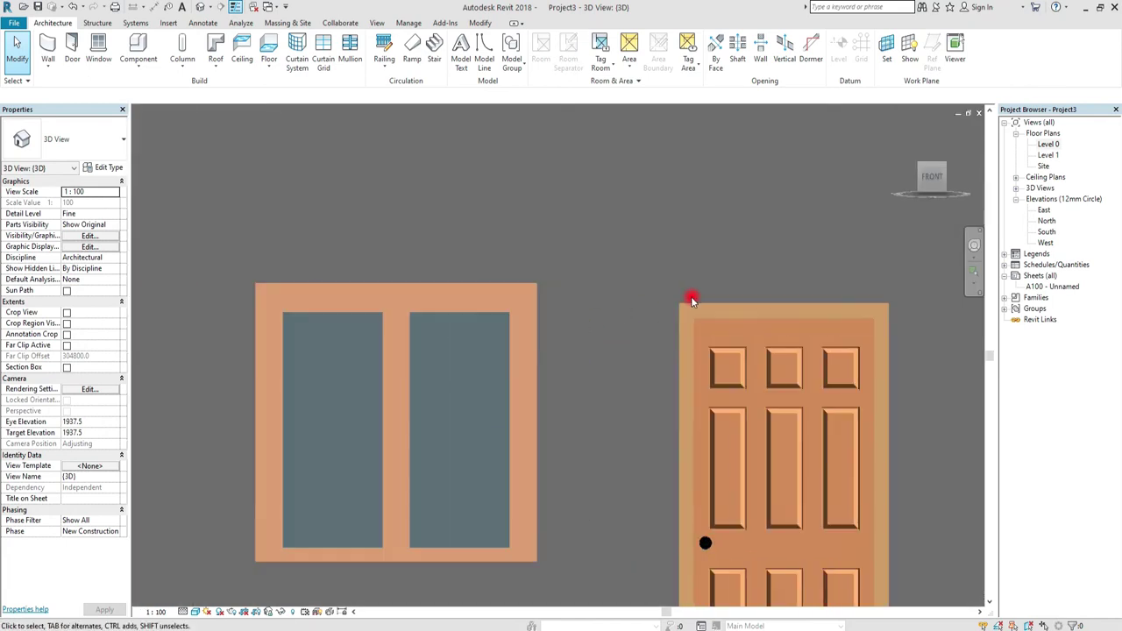
pyautogui.scroll(1, 715, 306)
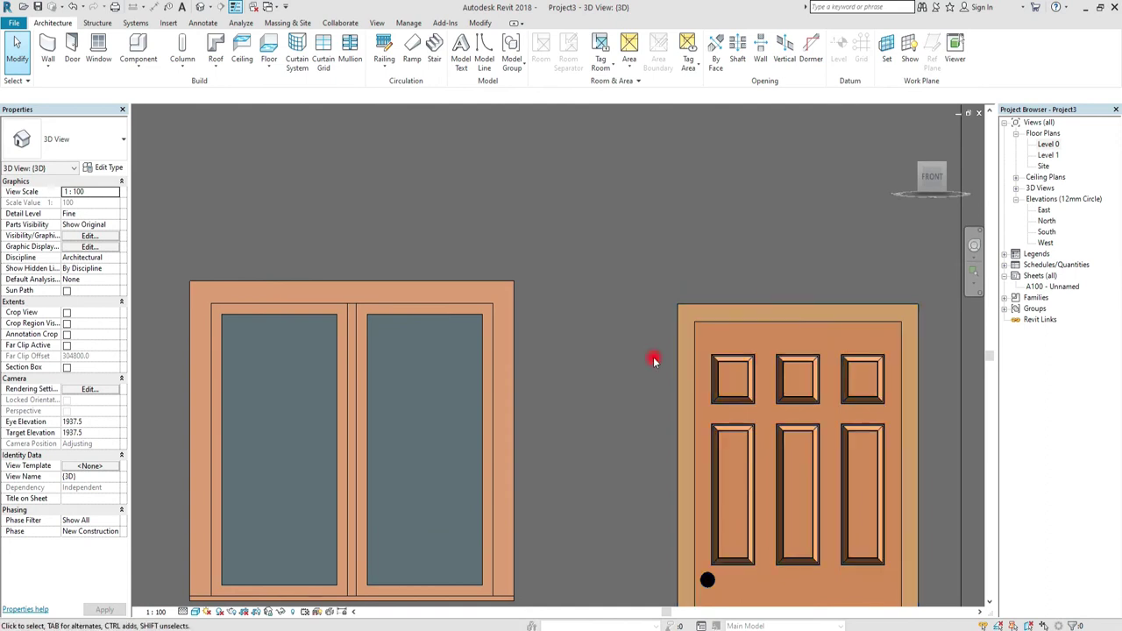
pyautogui.hscroll(-2, 433, 316)
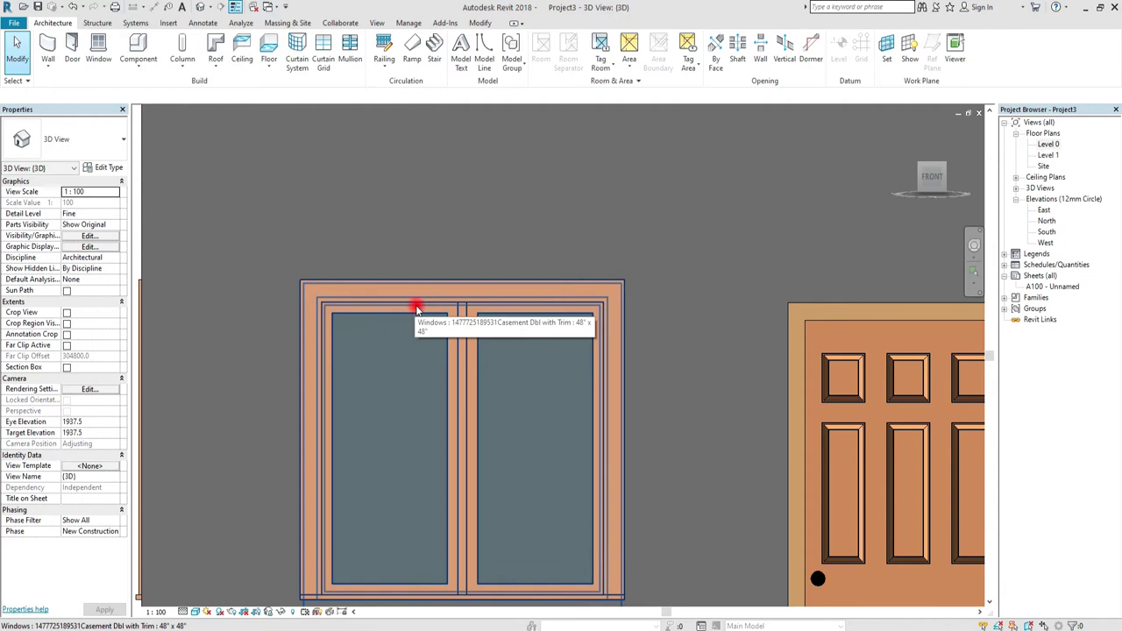
pyautogui.hscroll(2, 713, 298)
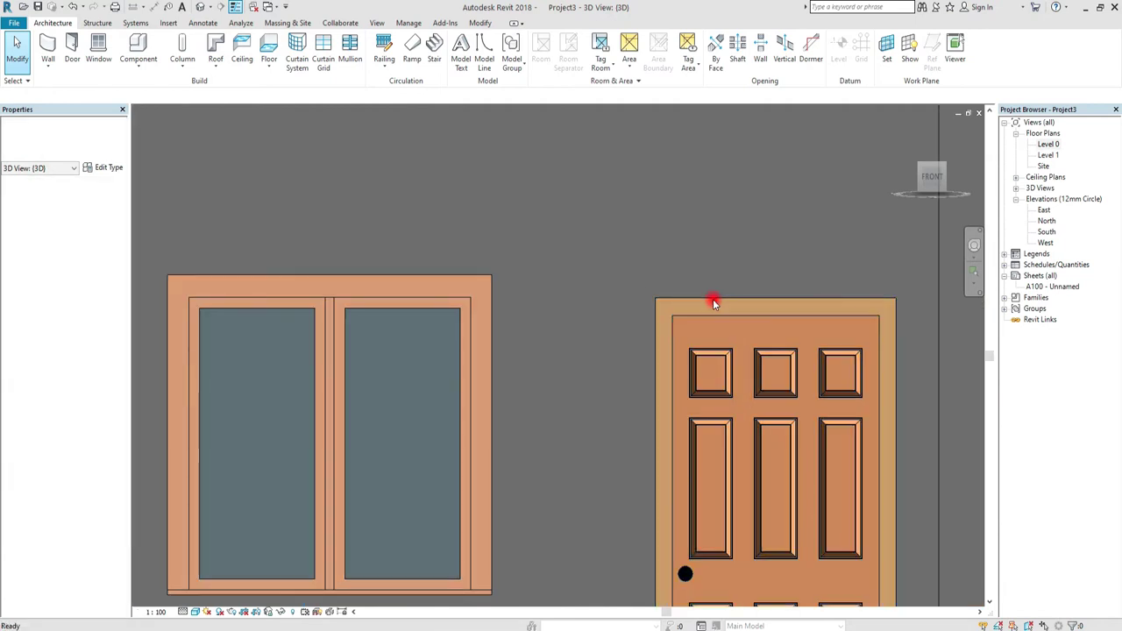
# Start the Align tool with AL and bring the door and window heads into view
pyautogui.press('a')
pyautogui.press('l')
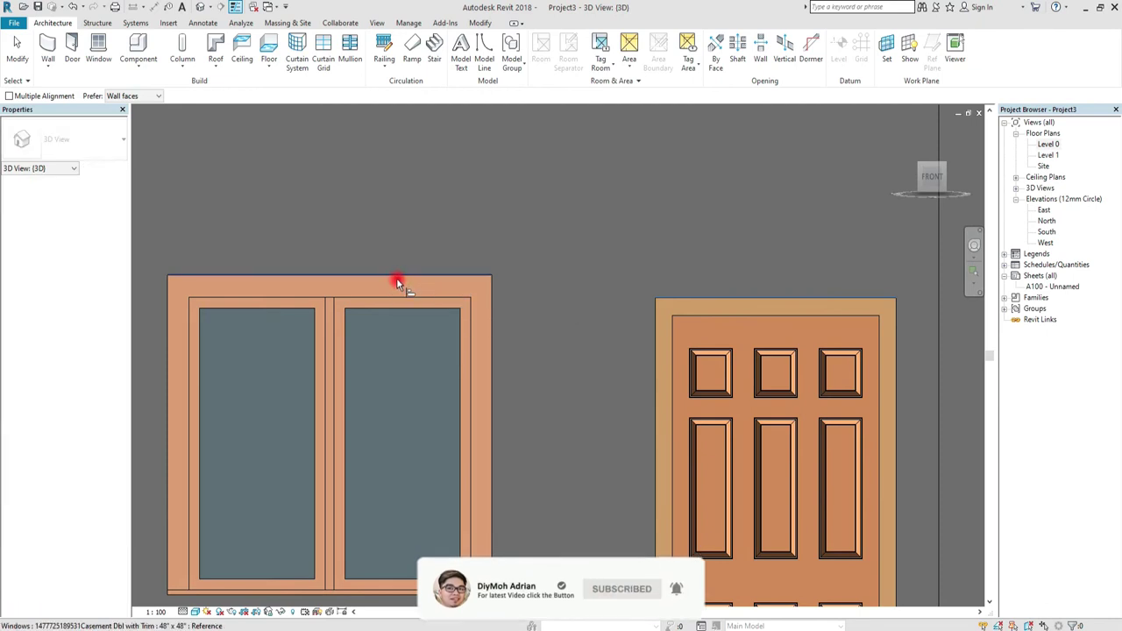
pyautogui.moveTo(396, 283); pyautogui.dragTo(401, 289)
pyautogui.moveTo(399, 285); pyautogui.dragTo(546, 282, button='middle')
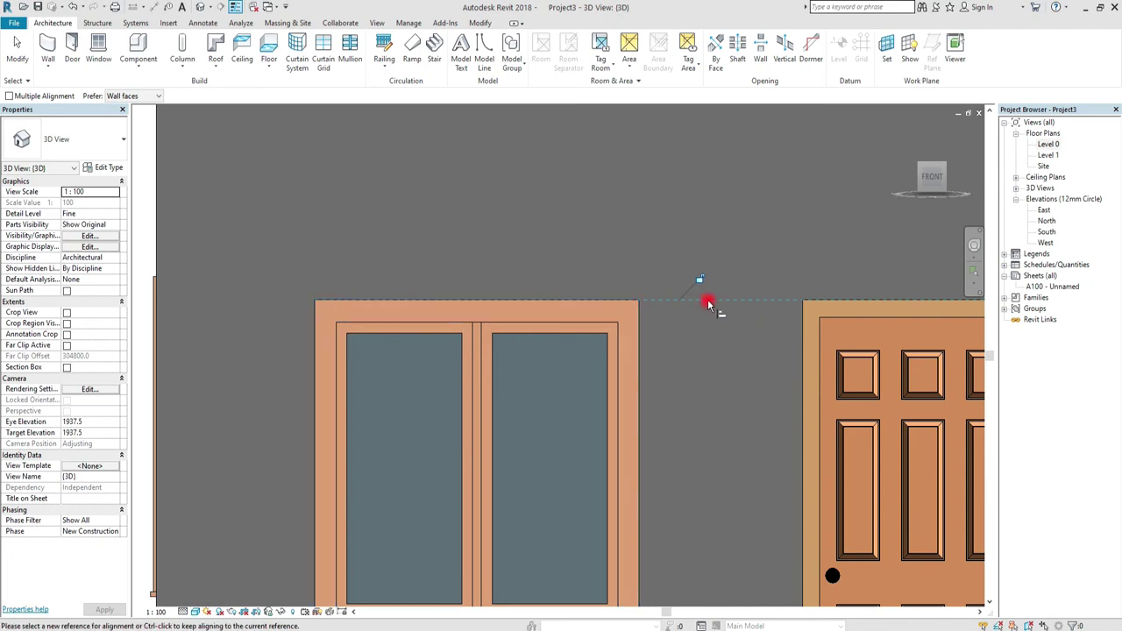
pyautogui.moveTo(387, 319); pyautogui.dragTo(463, 319, button='middle')
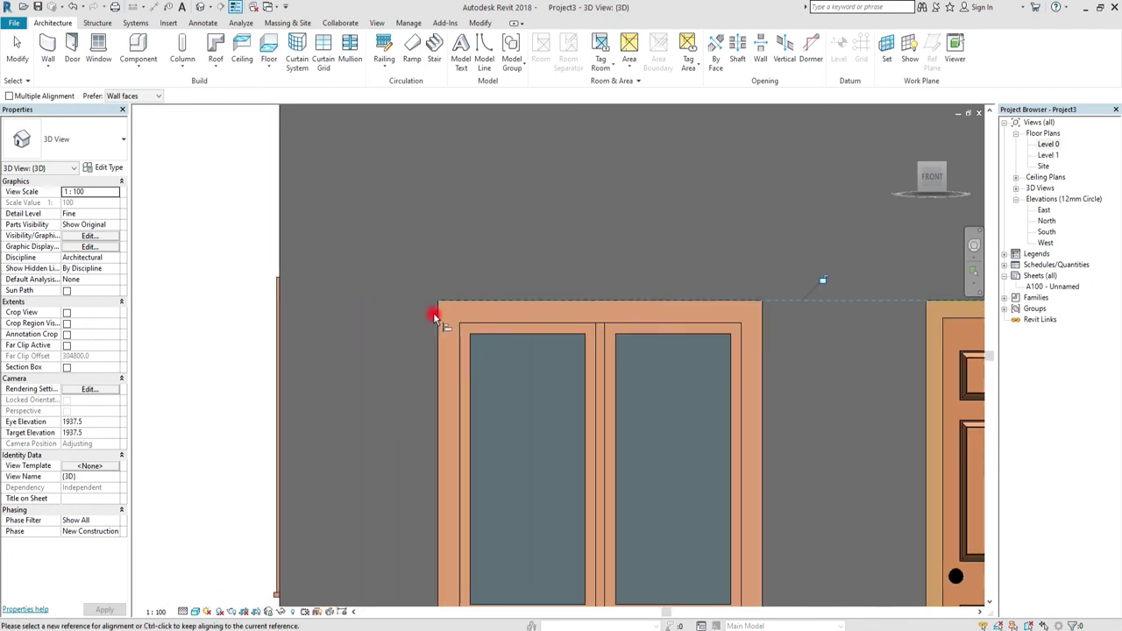
pyautogui.moveTo(403, 298); pyautogui.dragTo(511, 297, button='middle')
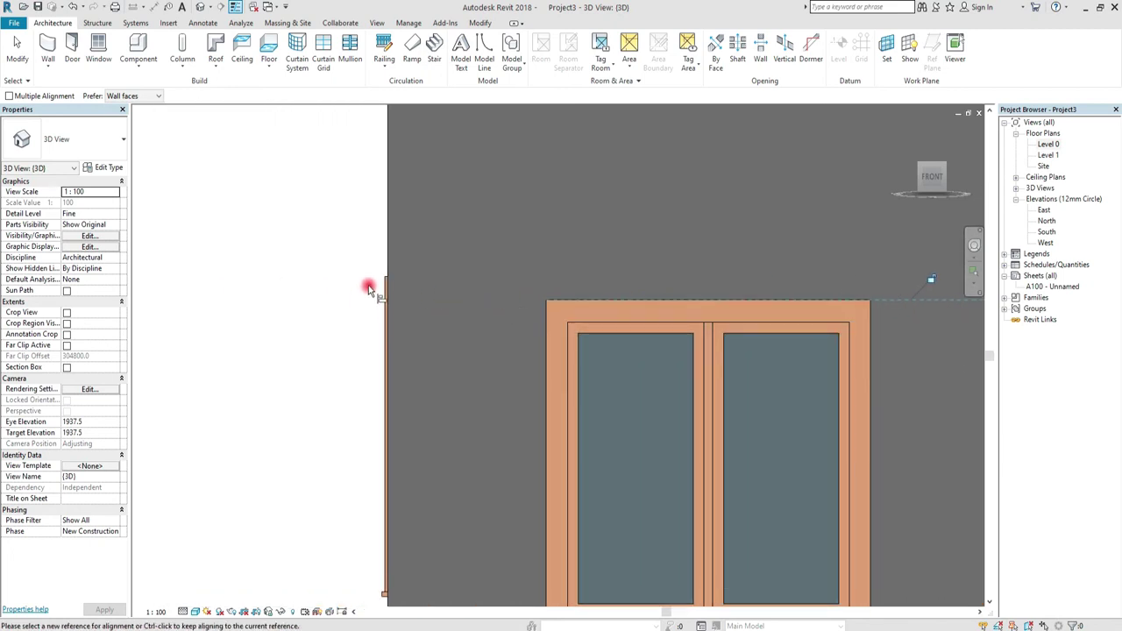
pyautogui.scroll(1, 381, 281)
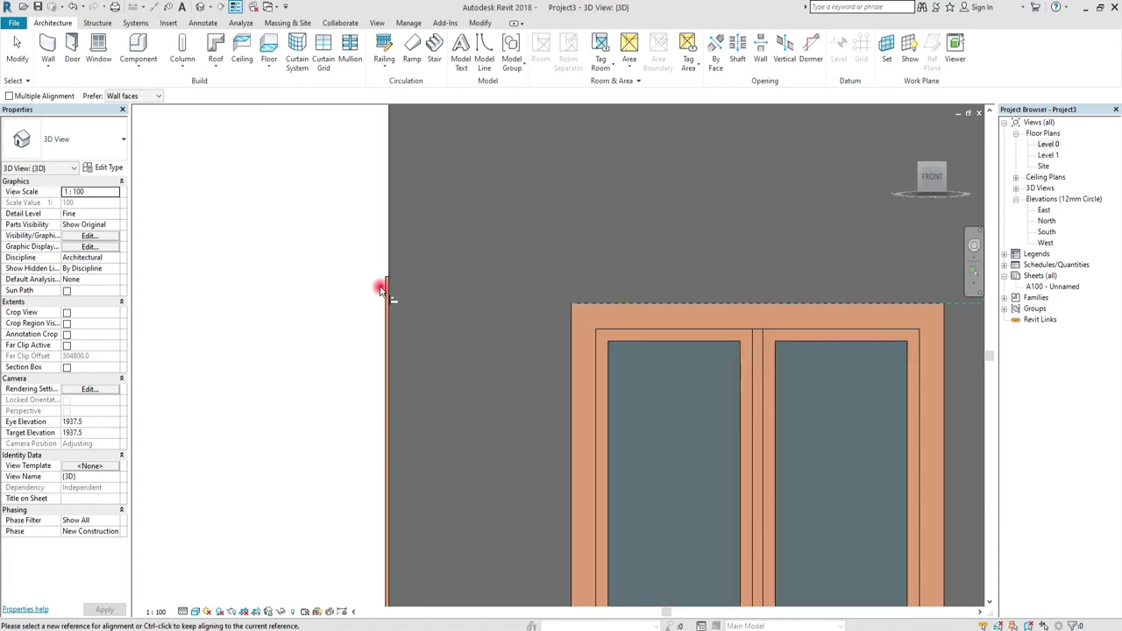
# Align the casement window's head to the door top and lock it, giving sill height 821.0
pyautogui.click(617, 305)
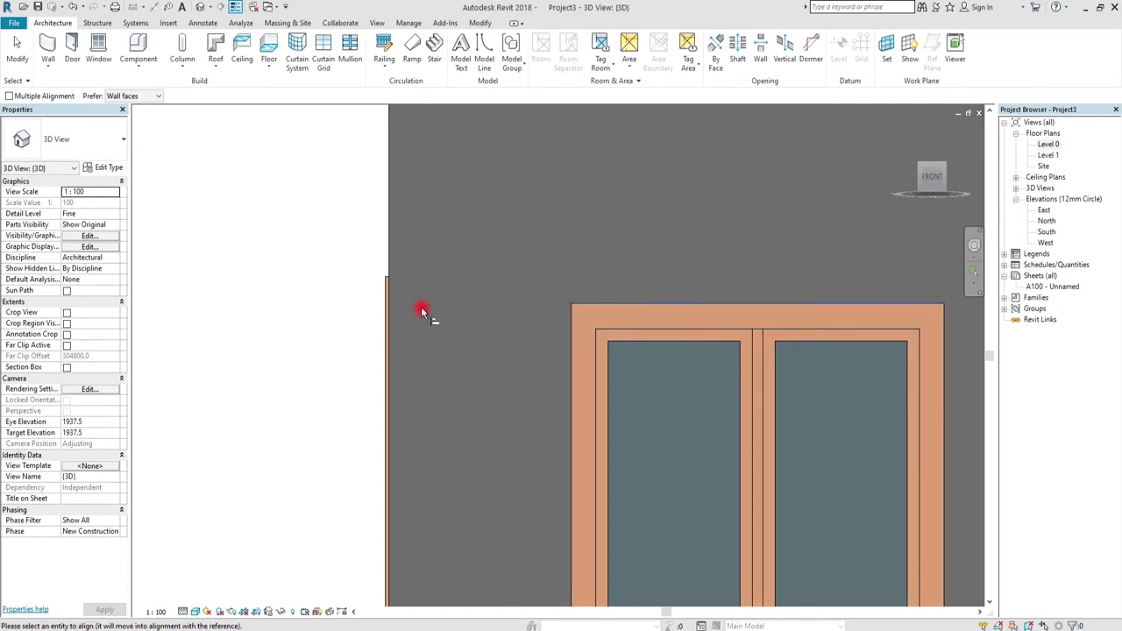
pyautogui.click(387, 282)
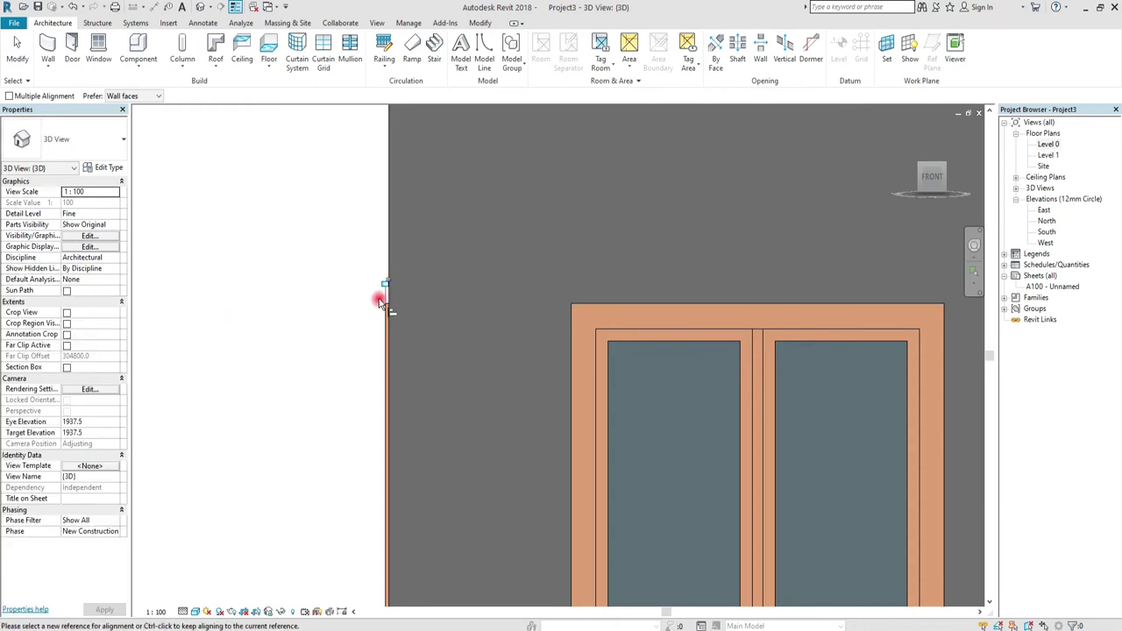
pyautogui.scroll(-2, 217, 336)
pyautogui.scroll(-1, 218, 335)
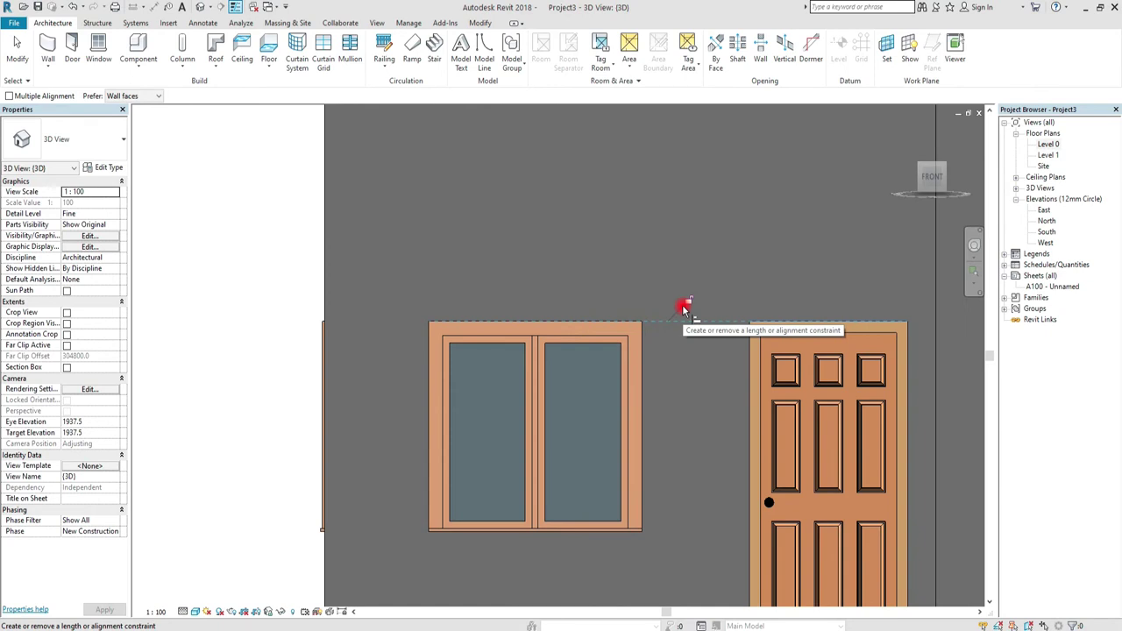
pyautogui.click(692, 303)
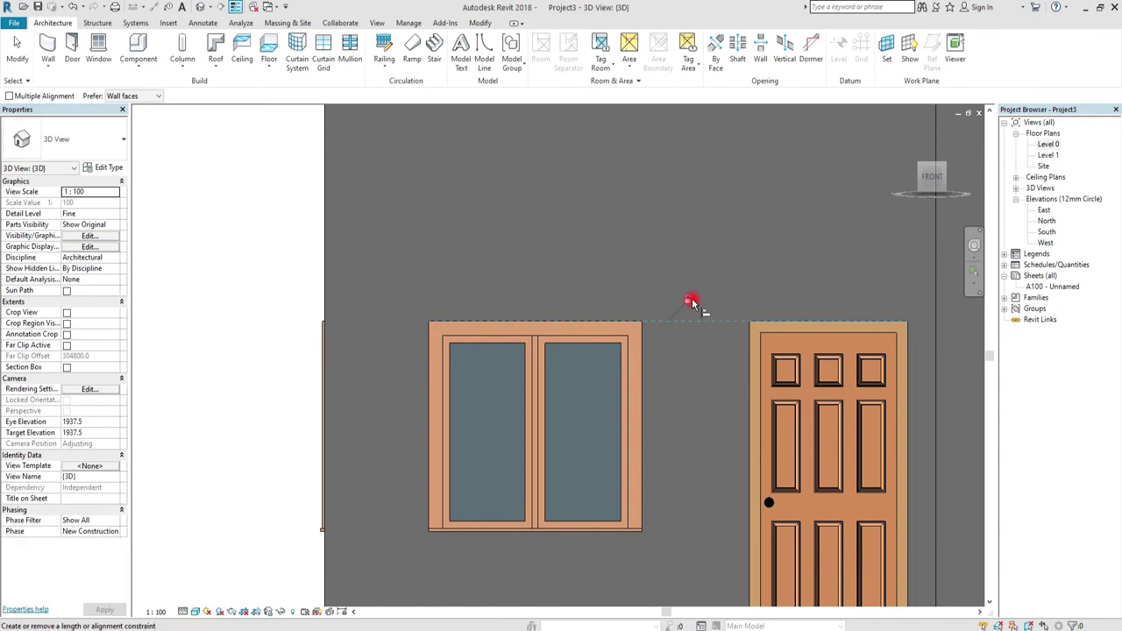
pyautogui.click(692, 302)
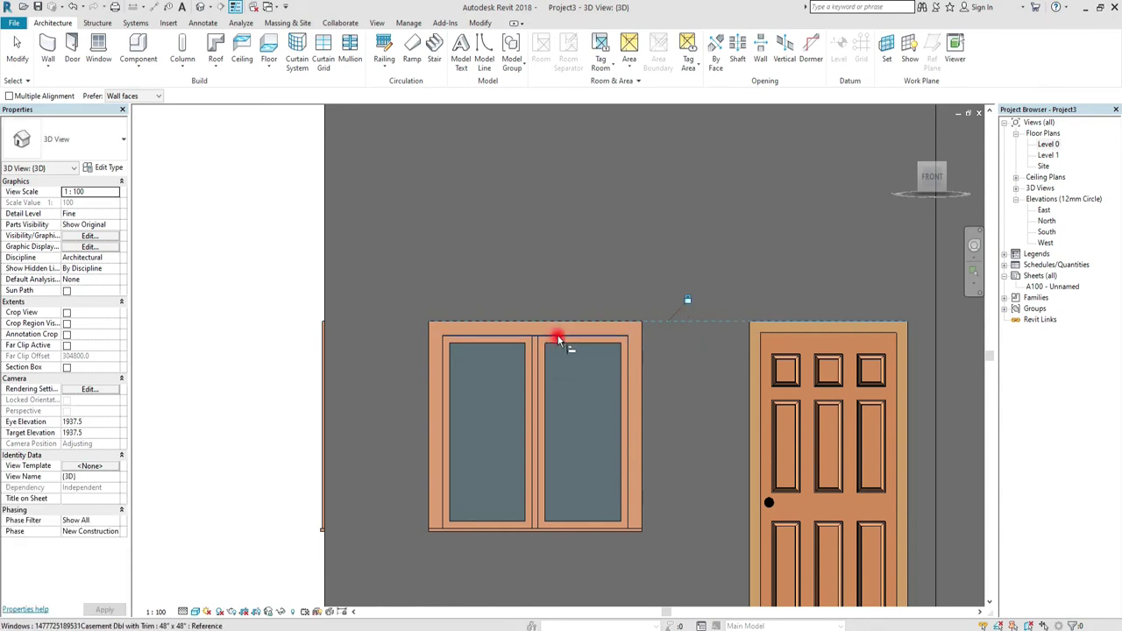
pyautogui.press('Escape')
pyautogui.click(546, 334)
# Change the casement window's offset from the wall's left end from 580.0 to 560.0
pyautogui.click(537, 334)
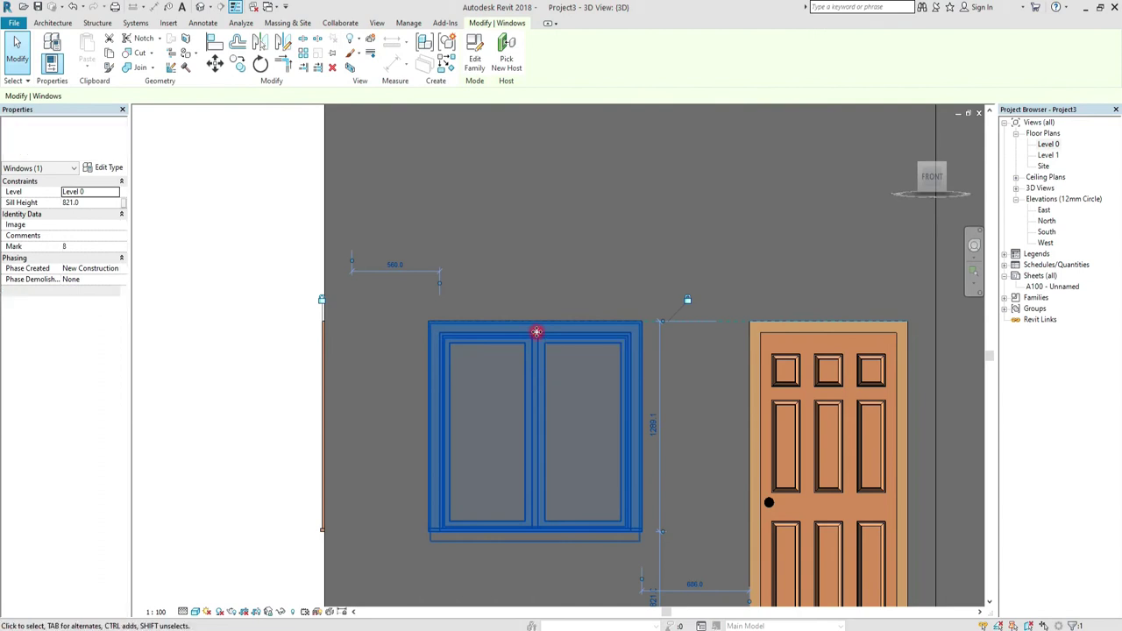
pyautogui.moveTo(536, 332); pyautogui.dragTo(540, 297)
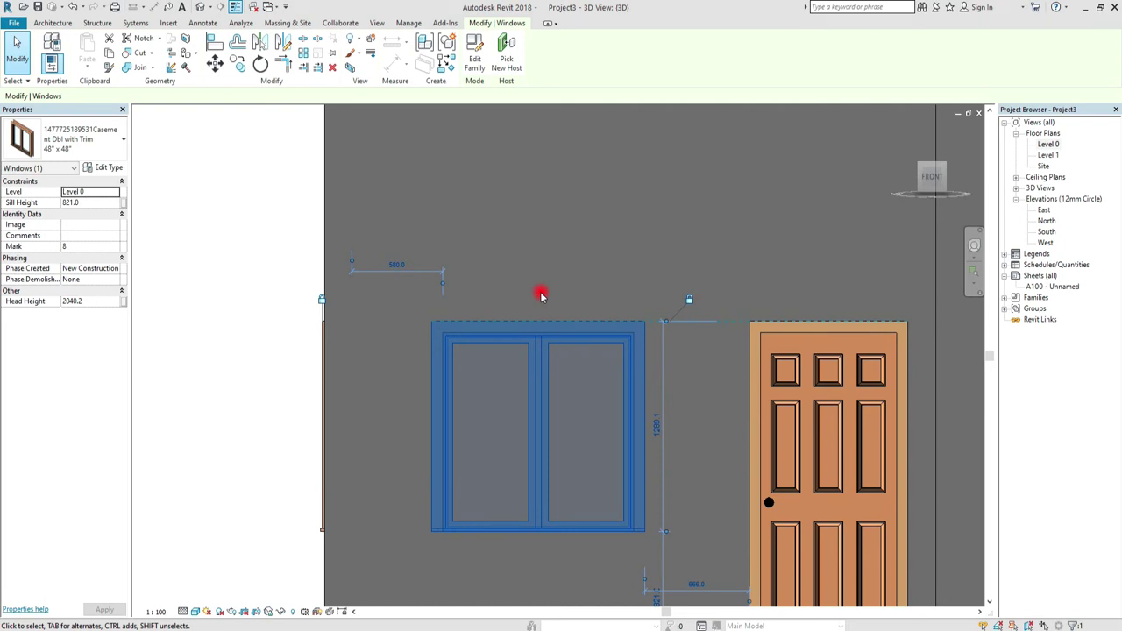
pyautogui.click(541, 296)
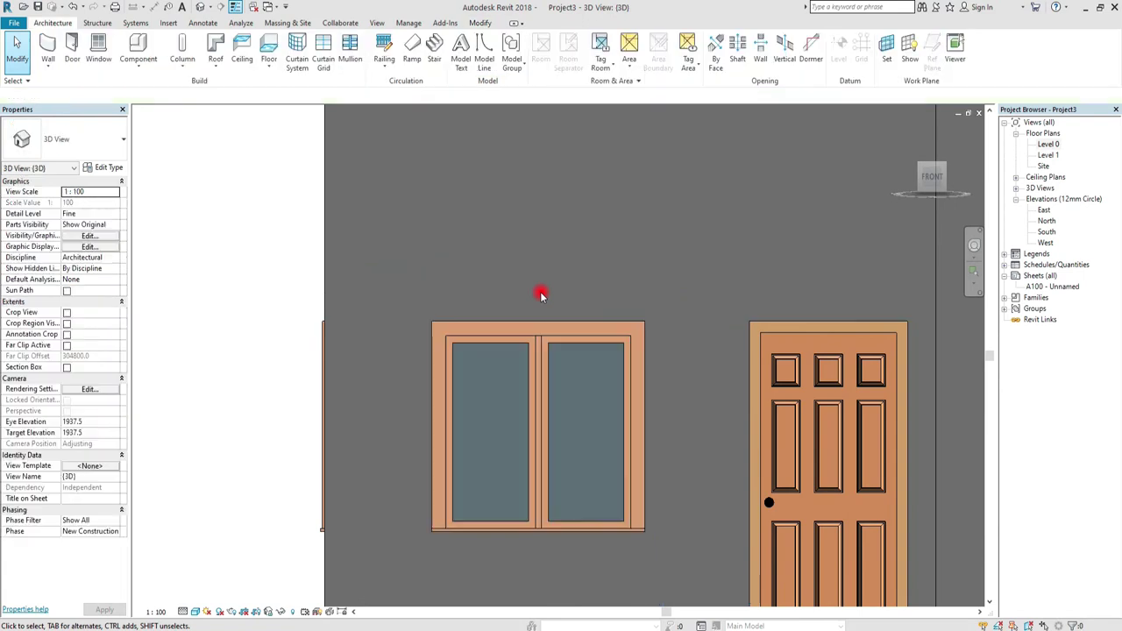
pyautogui.click(541, 340)
pyautogui.moveTo(621, 429); pyautogui.dragTo(532, 371, button='middle')
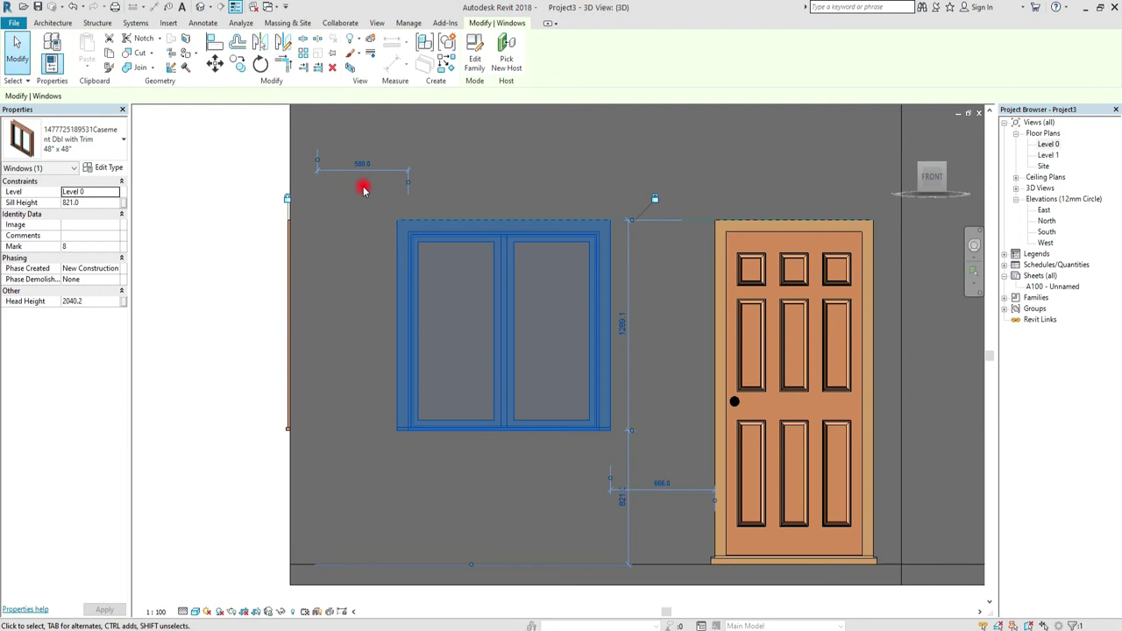
pyautogui.scroll(1, 368, 180)
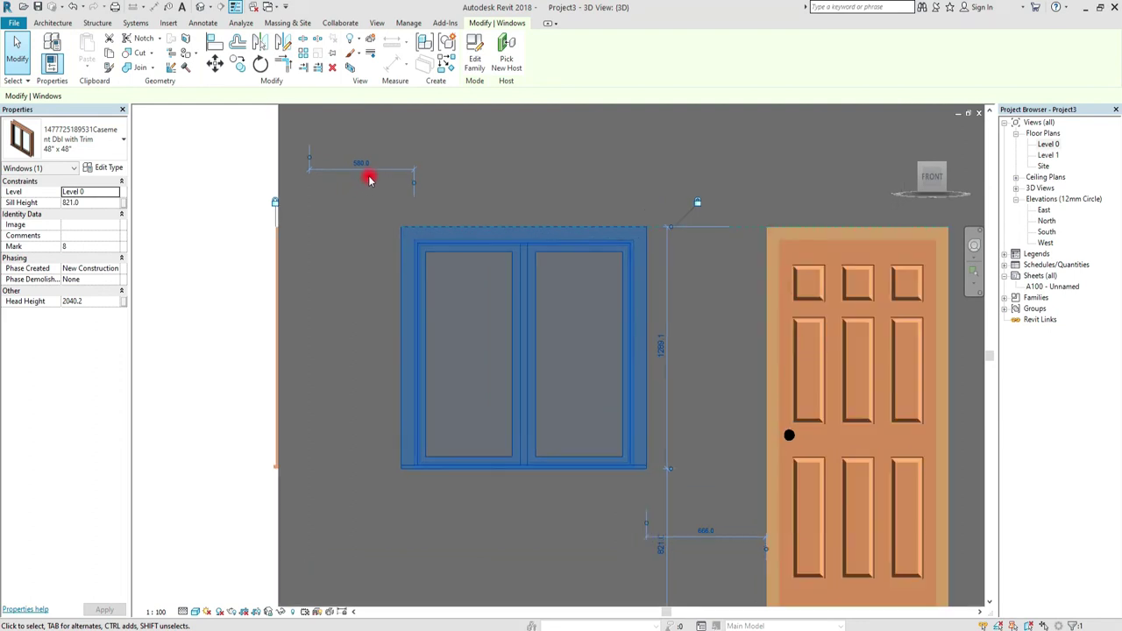
pyautogui.click(361, 164)
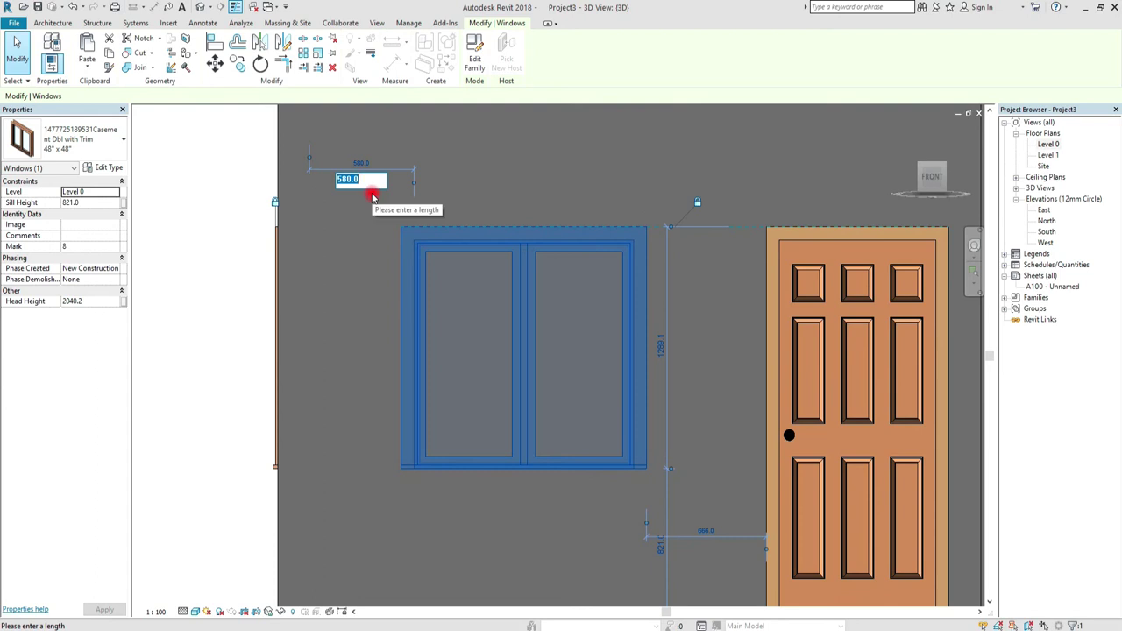
pyautogui.write('60')
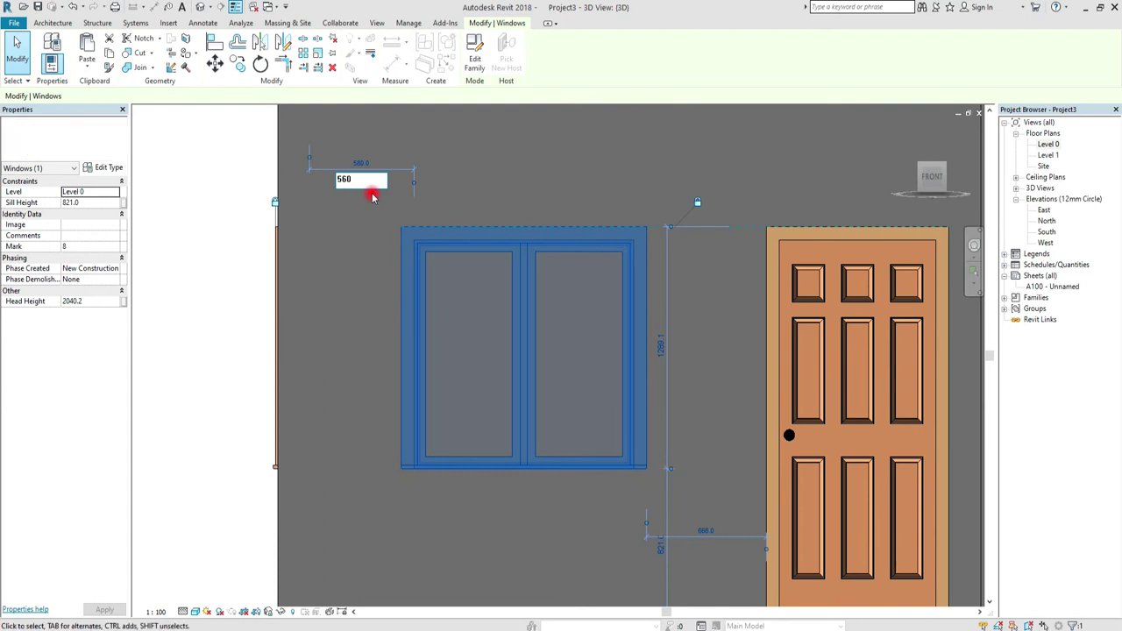
pyautogui.press('Return')
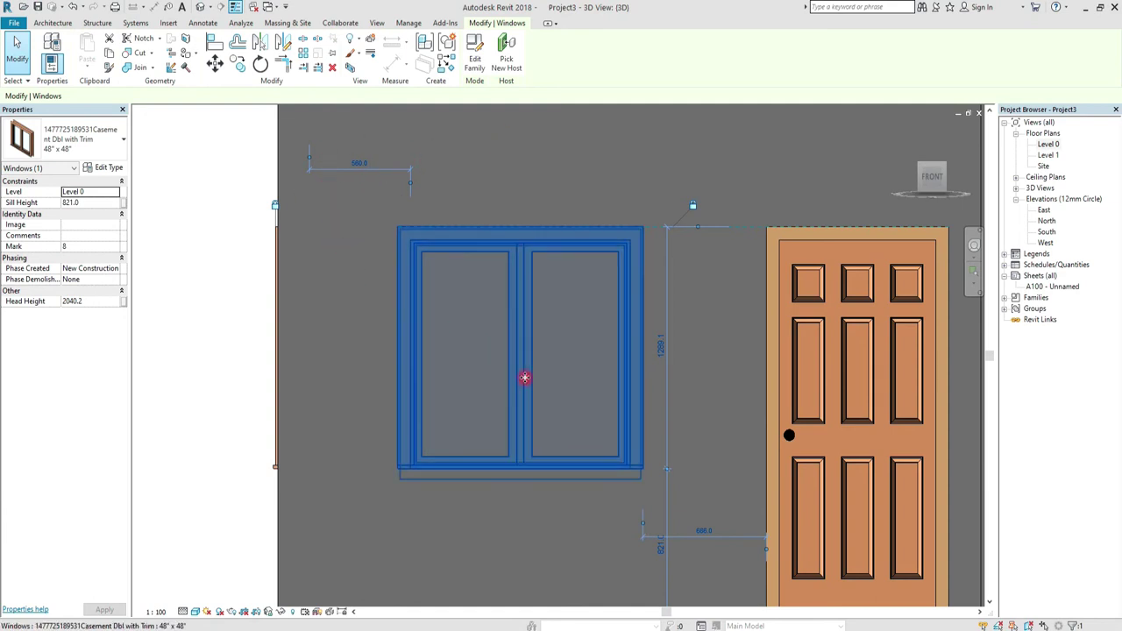
pyautogui.moveTo(526, 376); pyautogui.dragTo(501, 276, button='middle')
pyautogui.scroll(1, 619, 430)
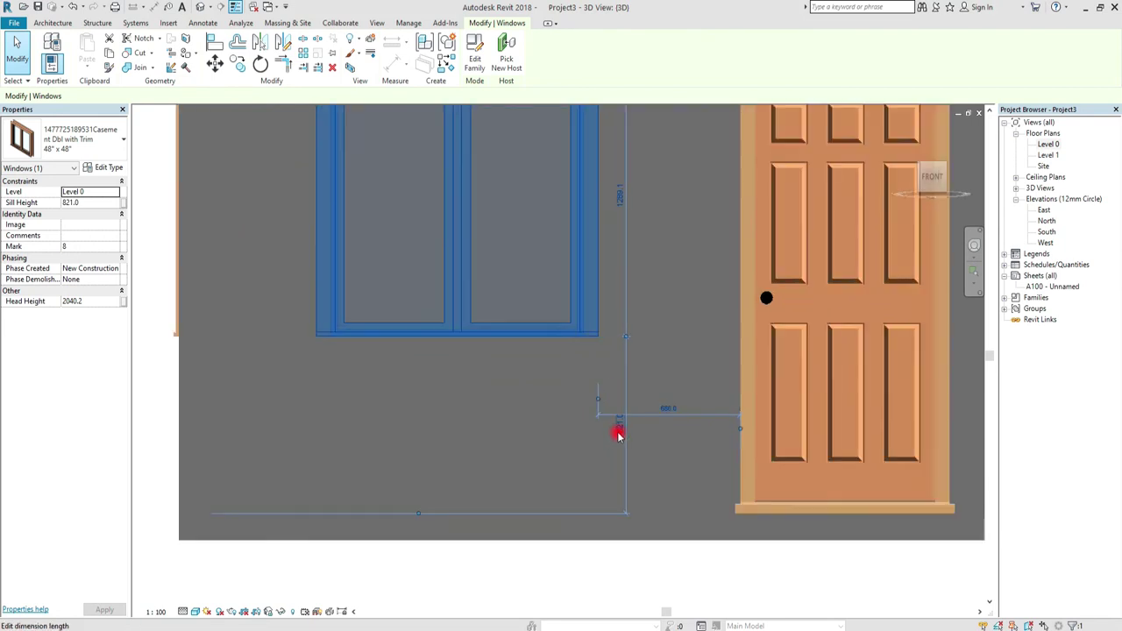
pyautogui.scroll(1, 621, 431)
pyautogui.scroll(1, 620, 431)
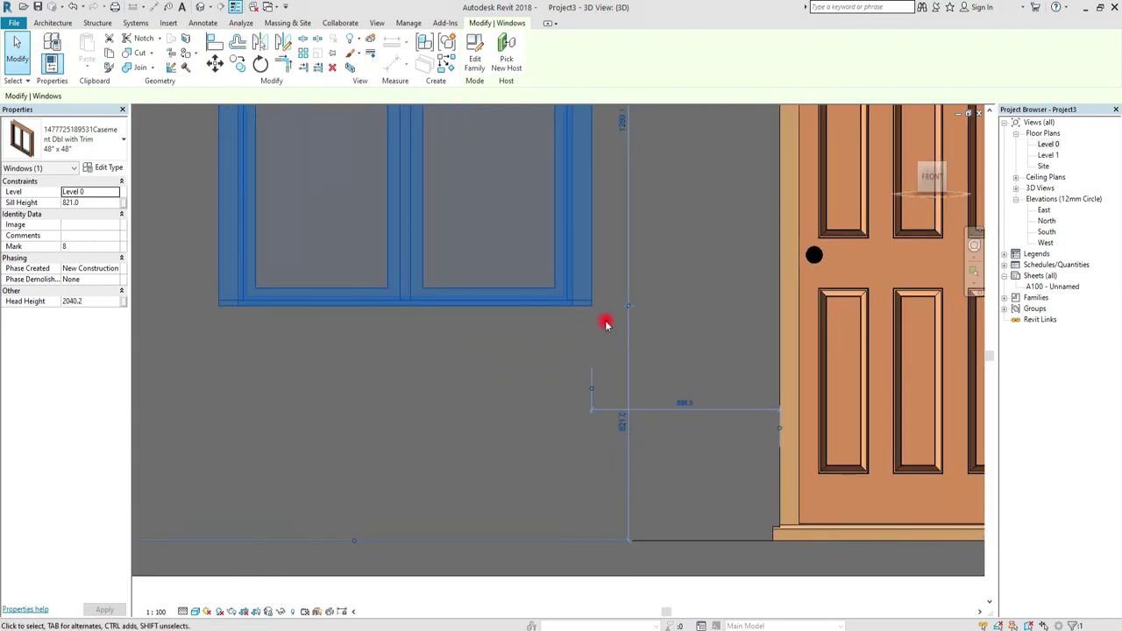
pyautogui.moveTo(633, 476); pyautogui.dragTo(648, 409, button='middle')
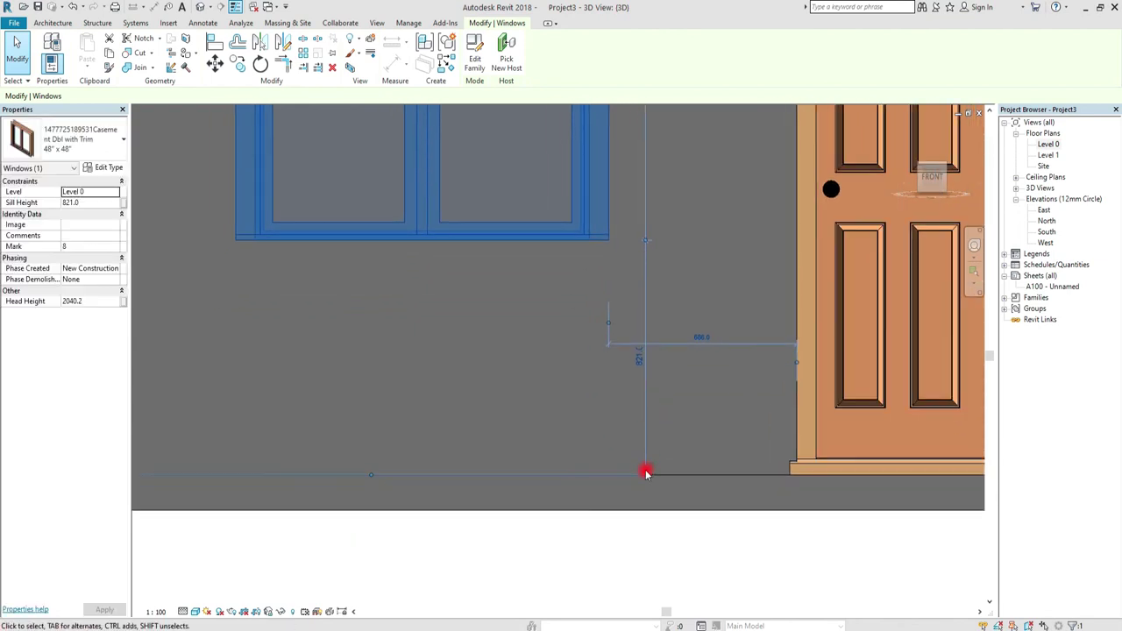
pyautogui.scroll(1, 648, 473)
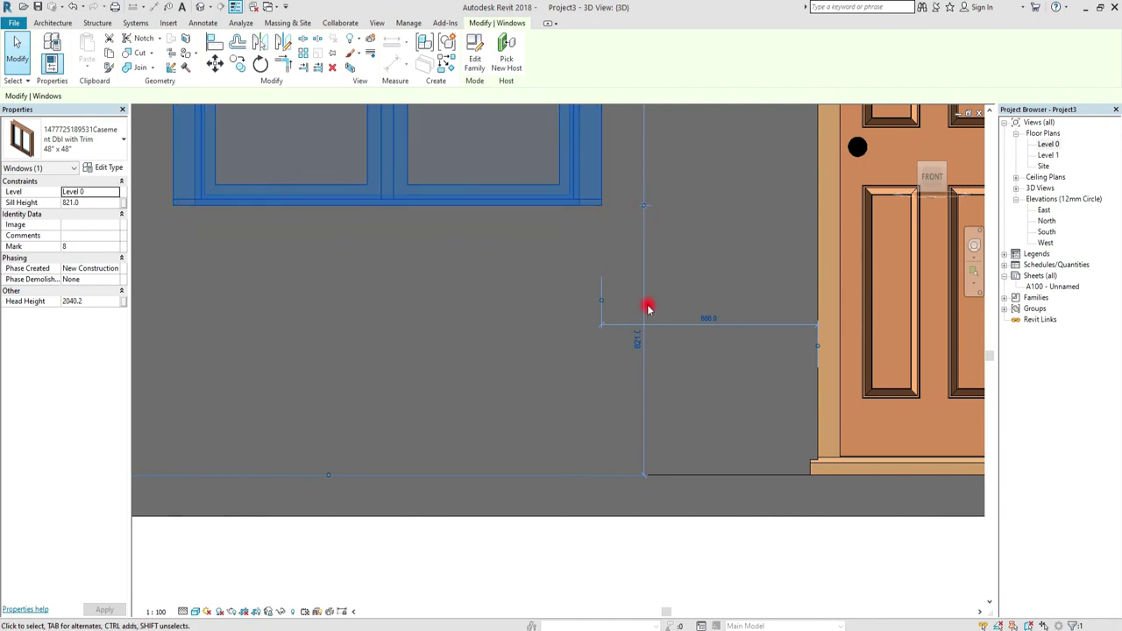
pyautogui.scroll(2, 638, 346)
pyautogui.scroll(1, 638, 347)
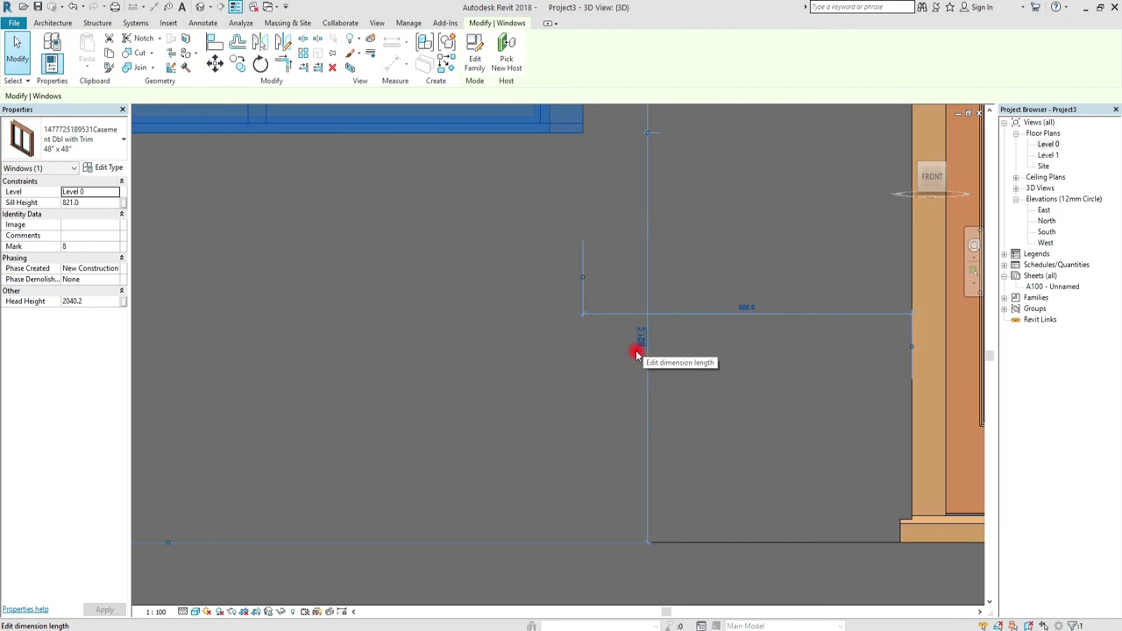
pyautogui.scroll(-3, 553, 500)
pyautogui.scroll(-2, 508, 526)
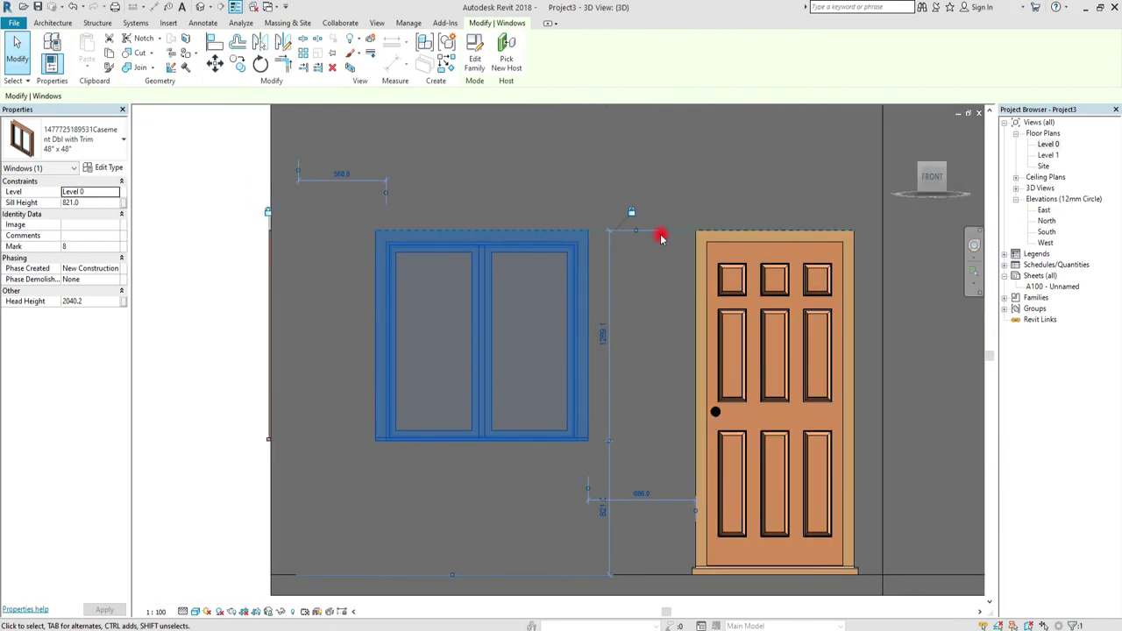
pyautogui.scroll(1, 688, 224)
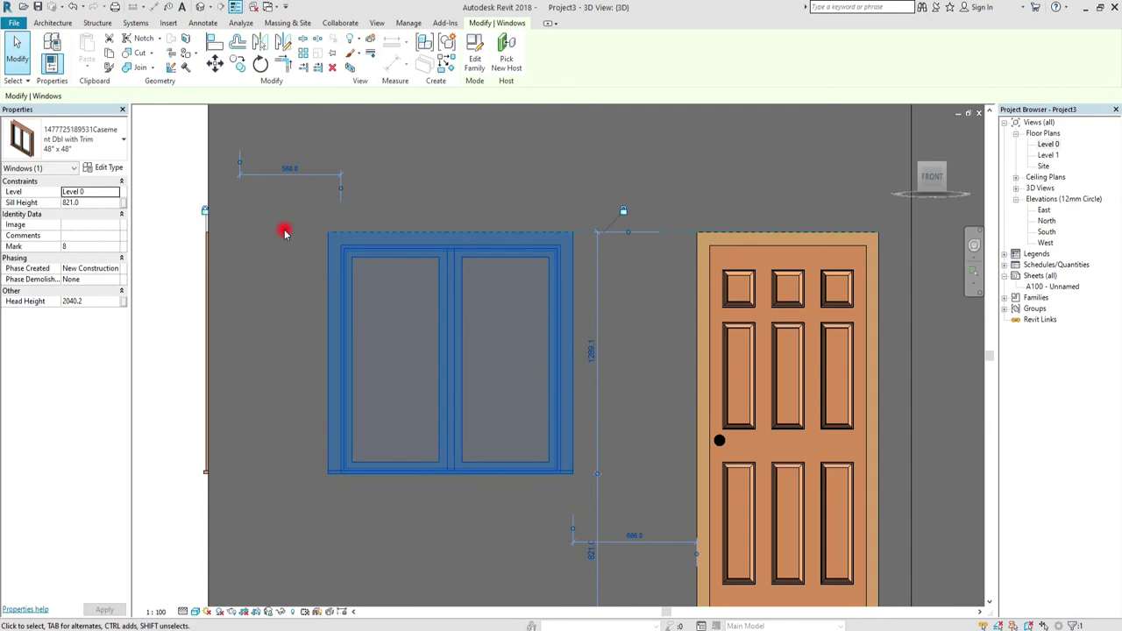
pyautogui.moveTo(682, 288); pyautogui.dragTo(615, 264, button='middle')
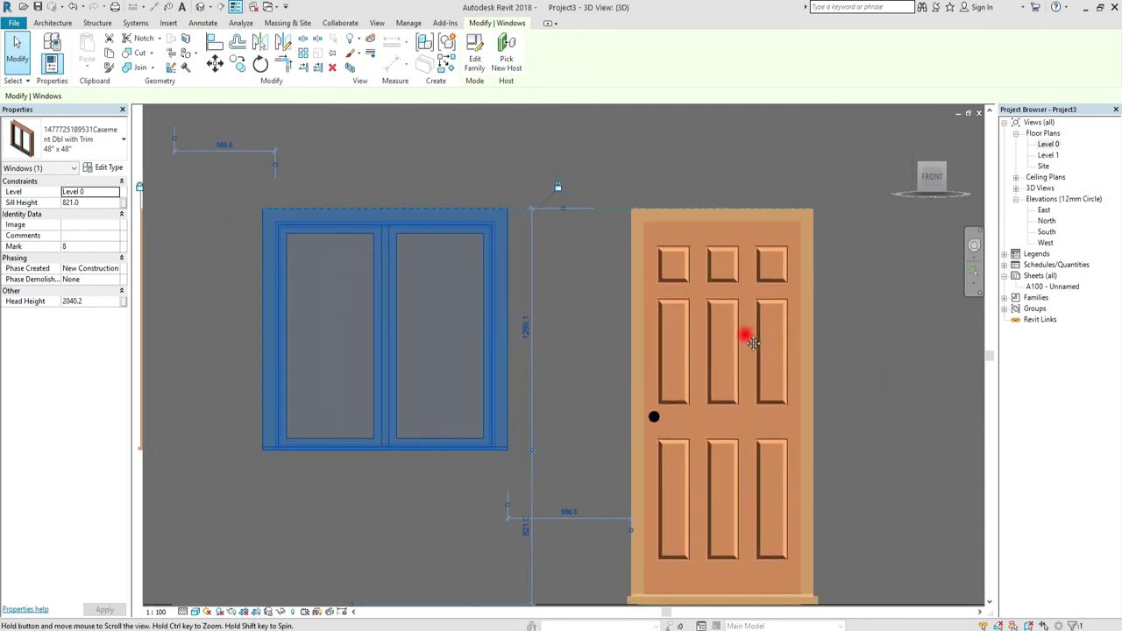
pyautogui.moveTo(711, 296)
pyautogui.mouseDown(button='middle')
pyautogui.moveTo(690, 253)
pyautogui.moveTo(681, 263)
pyautogui.mouseUp(button='middle')
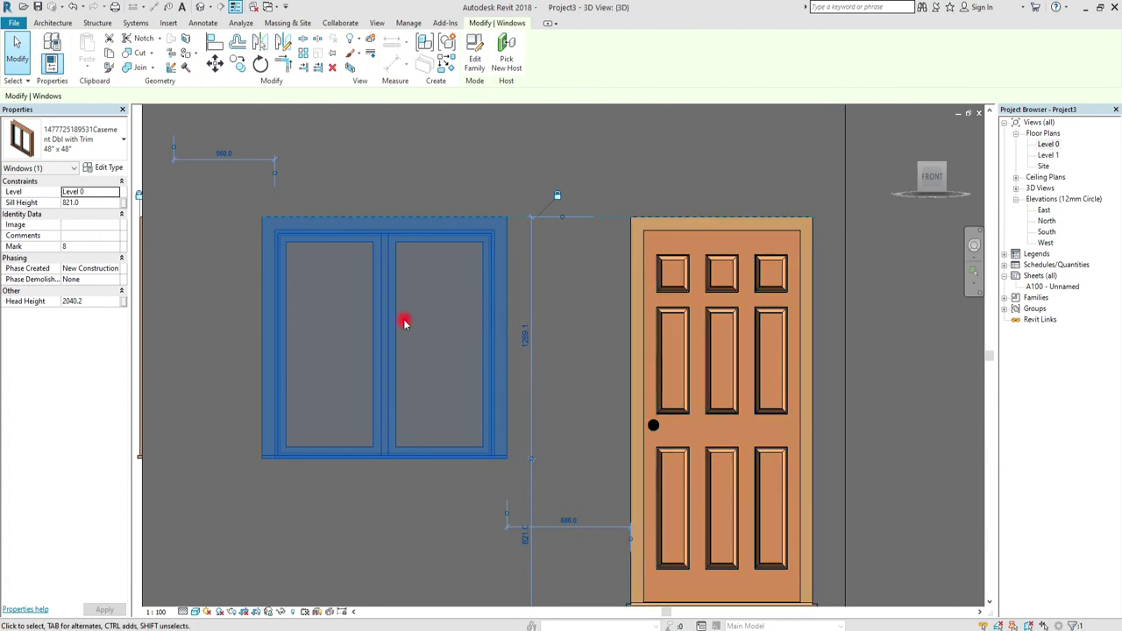
pyautogui.moveTo(401, 298); pyautogui.dragTo(479, 296, button='middle')
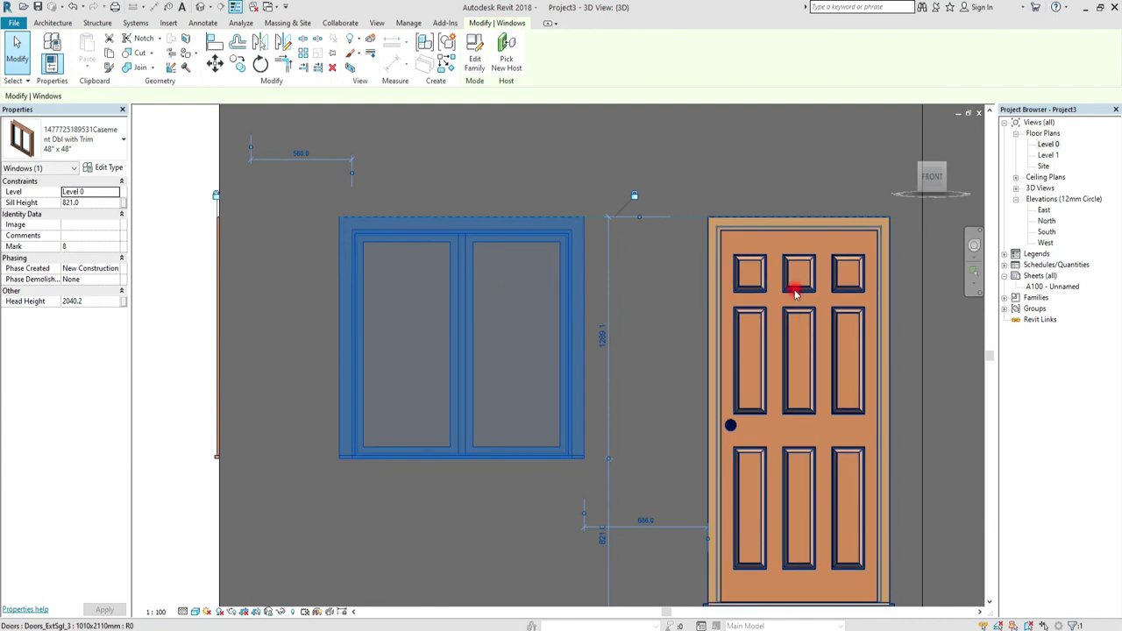
pyautogui.moveTo(613, 459); pyautogui.dragTo(603, 430, button='middle')
pyautogui.scroll(2, 619, 379)
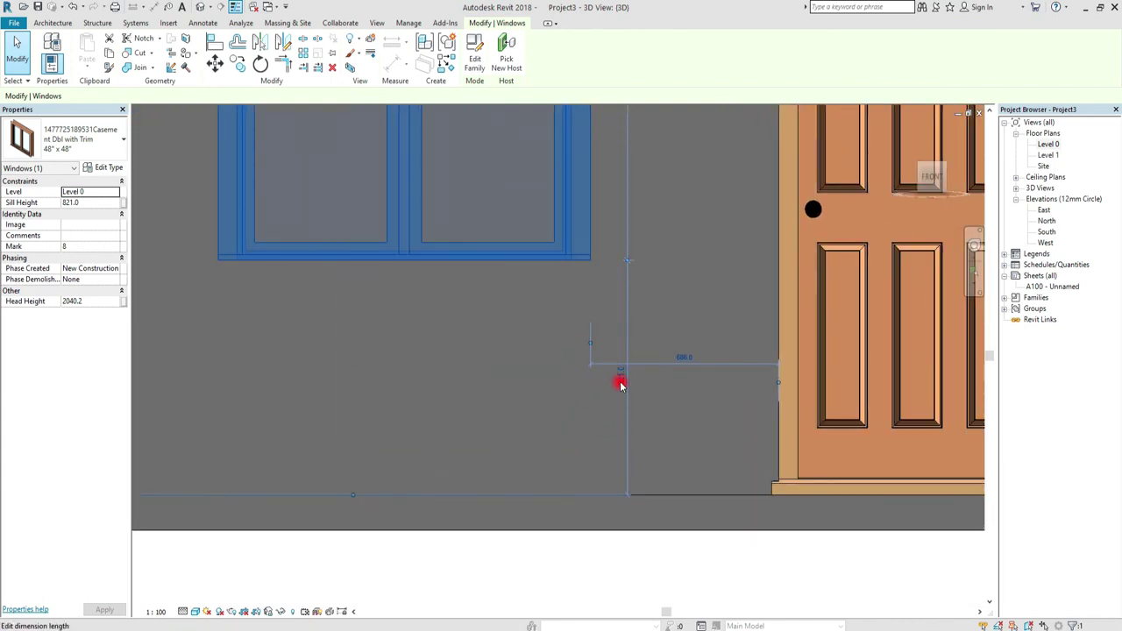
pyautogui.scroll(-1, 608, 288)
pyautogui.moveTo(608, 289)
pyautogui.mouseDown(button='middle')
pyautogui.moveTo(574, 492)
pyautogui.moveTo(570, 450)
pyautogui.mouseUp(button='middle')
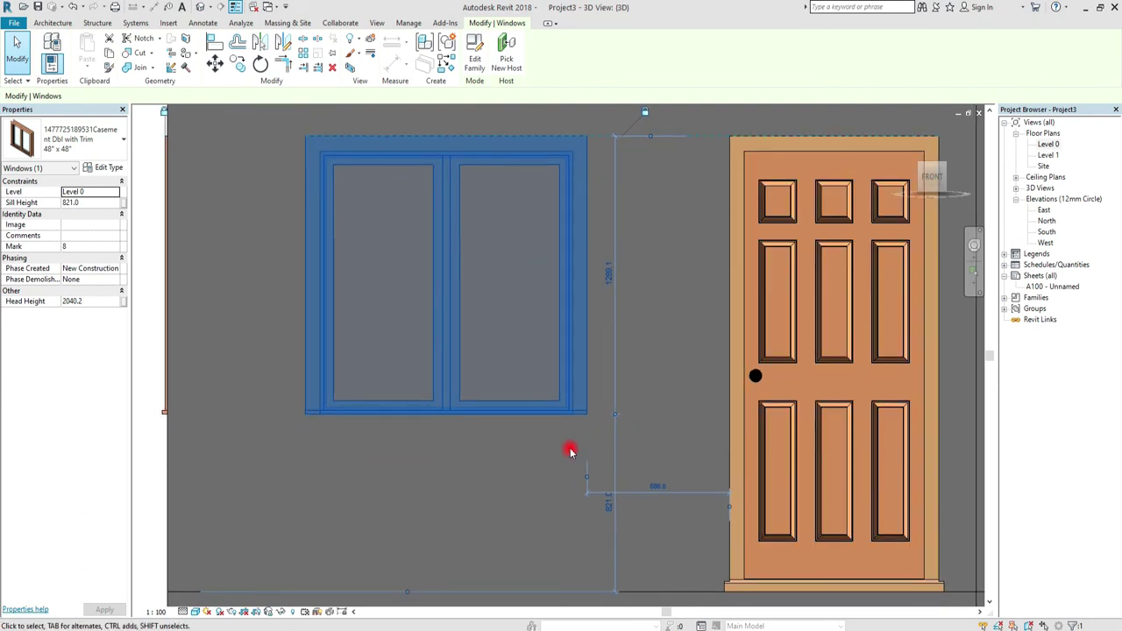
pyautogui.moveTo(566, 303); pyautogui.dragTo(561, 373, button='middle')
pyautogui.scroll(-2, 549, 301)
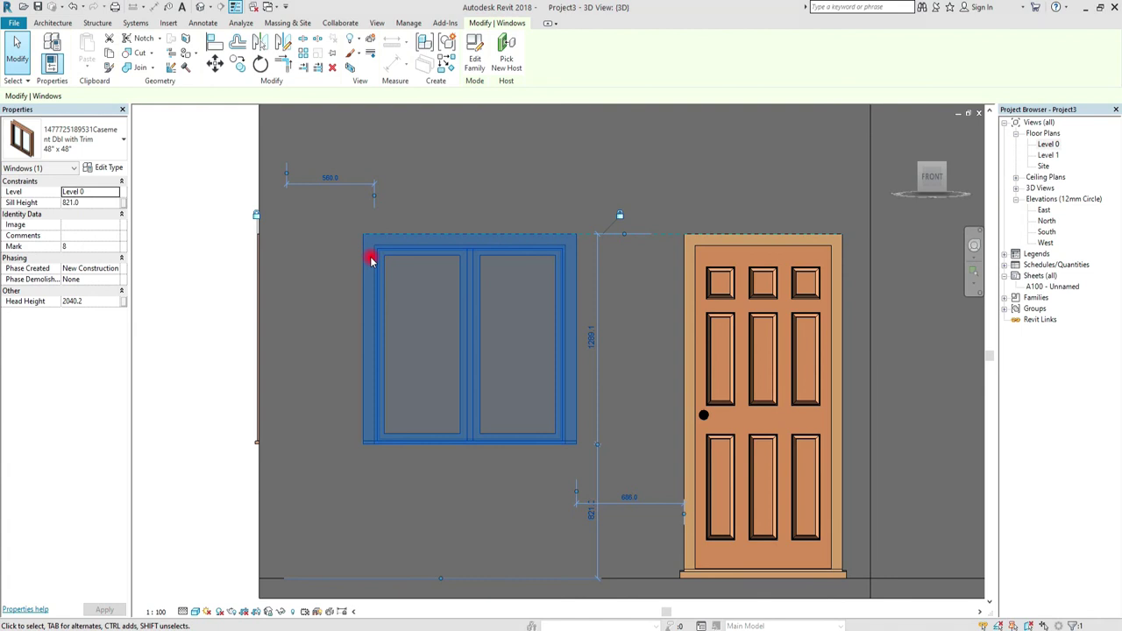
# Switch to the ViewCube Home 3D view of the house and zoom in
pyautogui.press('Escape')
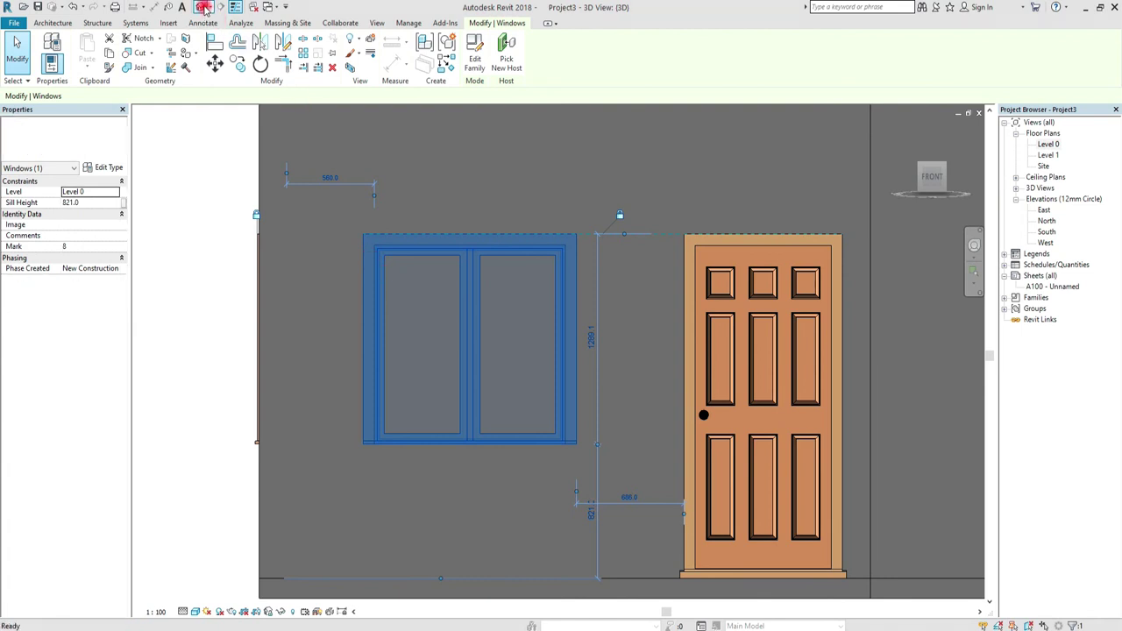
pyautogui.scroll(-1, 418, 275)
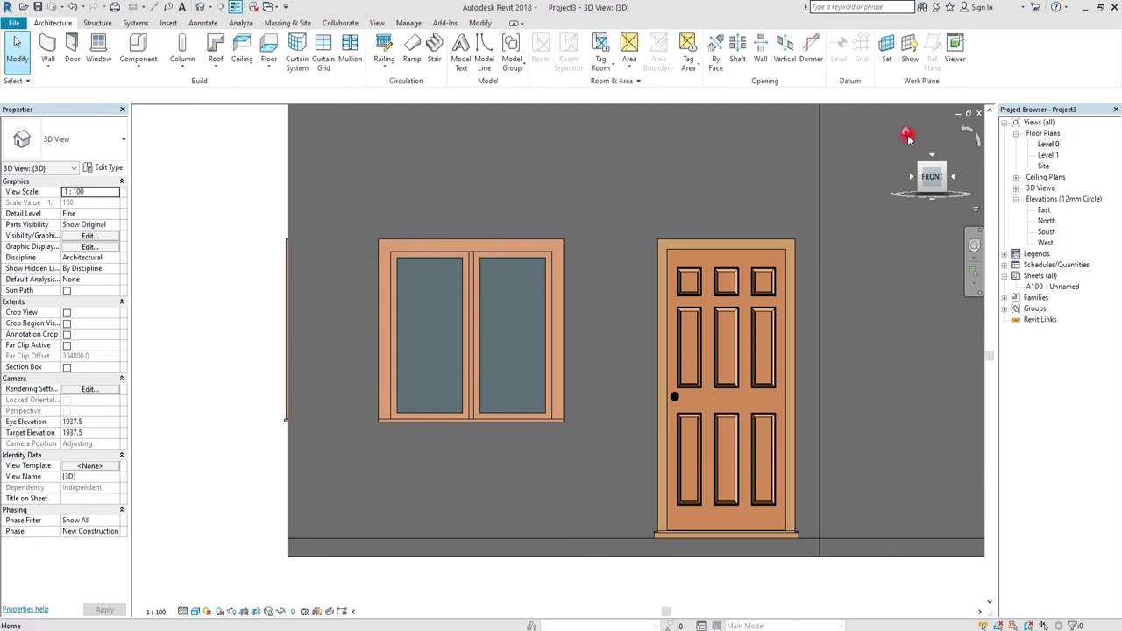
pyautogui.click(912, 163)
pyautogui.scroll(2, 671, 318)
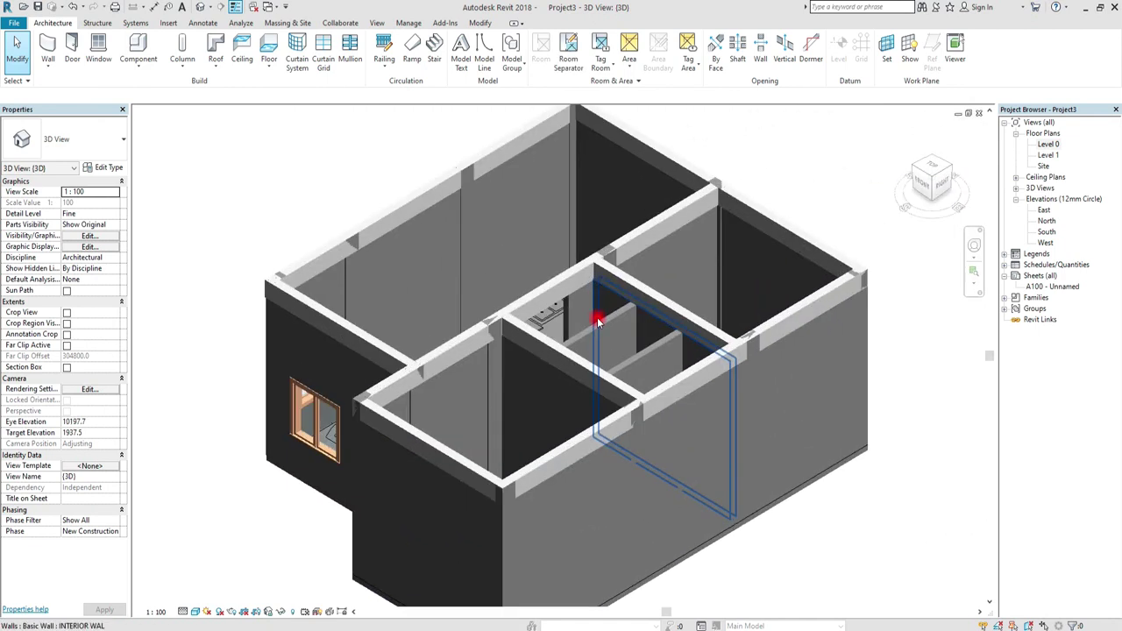
pyautogui.scroll(2, 445, 386)
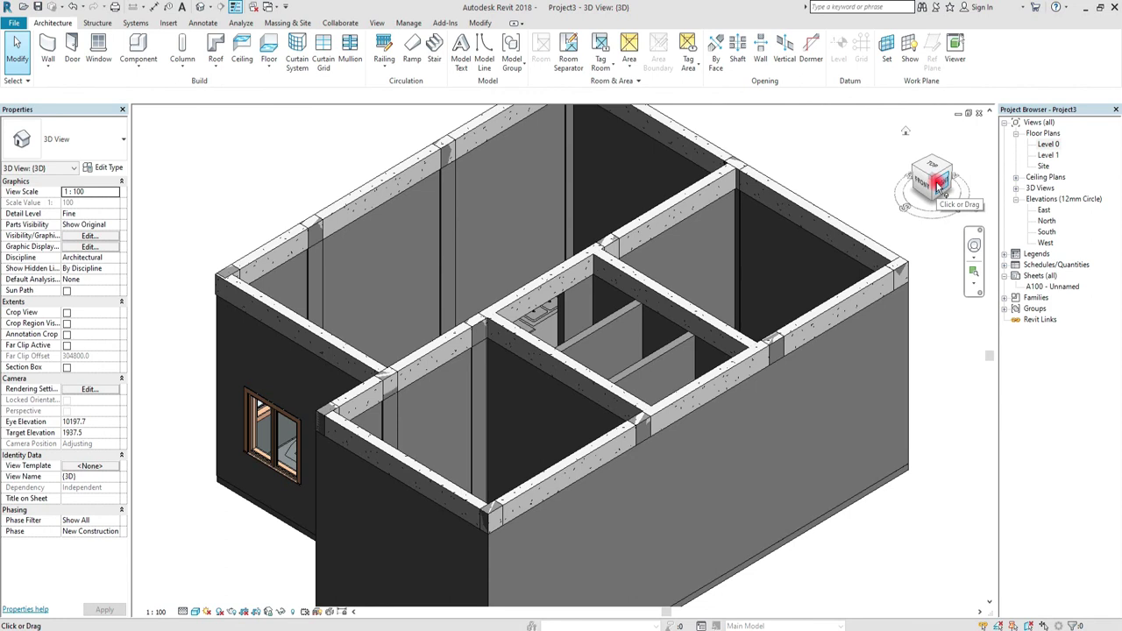
pyautogui.scroll(3, 258, 454)
pyautogui.scroll(2, 301, 466)
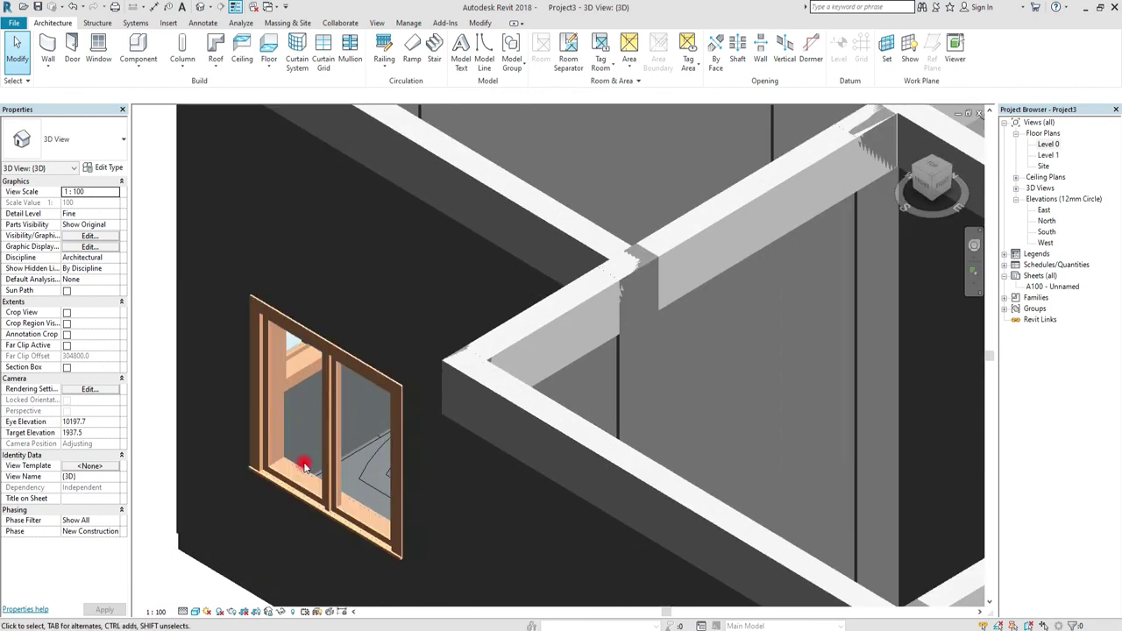
pyautogui.scroll(2, 489, 395)
pyautogui.scroll(2, 489, 395)
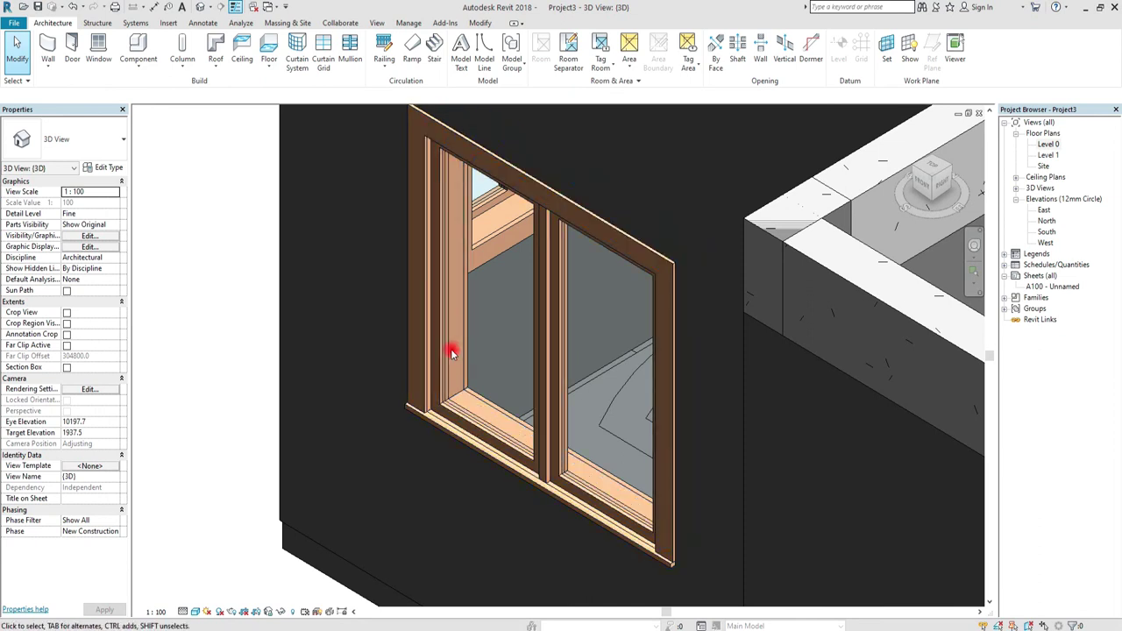
# Orbit and zoom around the double casement window and six-panel door to inspect them
pyautogui.moveTo(490, 359)
pyautogui.keyDown('shift'); pyautogui.mouseDown(button='middle')
pyautogui.moveTo(538, 331)
pyautogui.moveTo(538, 289)
pyautogui.moveTo(601, 325)
pyautogui.moveTo(670, 337)
pyautogui.moveTo(696, 325)
pyautogui.moveTo(656, 370)
pyautogui.moveTo(577, 353)
pyautogui.mouseUp(button='middle'); pyautogui.keyUp('shift')
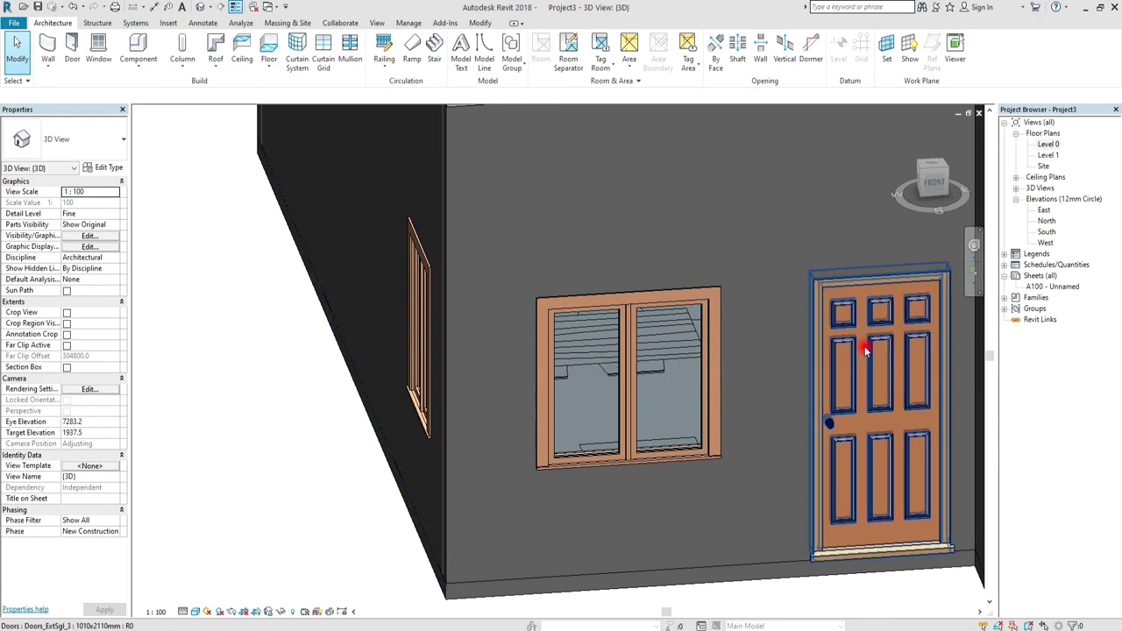
pyautogui.scroll(2, 841, 333)
pyautogui.moveTo(815, 320); pyautogui.dragTo(564, 306, button='middle')
pyautogui.scroll(1, 561, 314)
pyautogui.scroll(1, 526, 295)
pyautogui.scroll(1, 476, 276)
pyautogui.scroll(1, 458, 265)
pyautogui.keyDown('shift'); pyautogui.moveTo(458, 265); pyautogui.dragTo(735, 292, button='middle'); pyautogui.keyUp('shift')
pyautogui.scroll(-3, 734, 291)
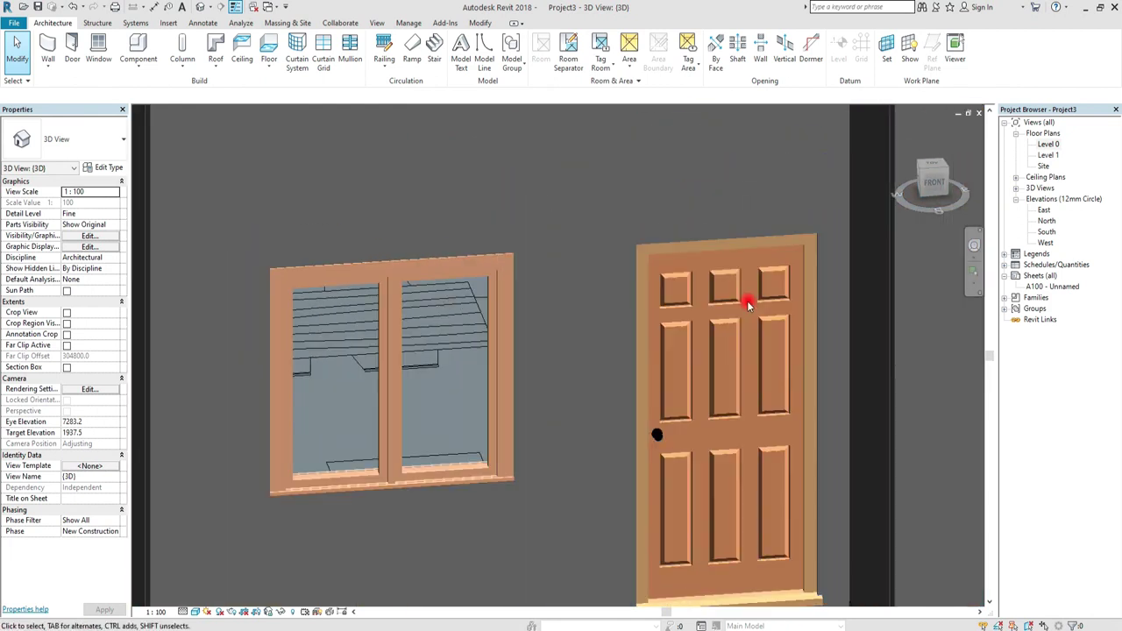
pyautogui.moveTo(393, 383)
pyautogui.keyDown('shift'); pyautogui.mouseDown(button='middle')
pyautogui.moveTo(545, 368)
pyautogui.moveTo(759, 396)
pyautogui.moveTo(656, 429)
pyautogui.moveTo(395, 416)
pyautogui.moveTo(603, 414)
pyautogui.mouseUp(button='middle'); pyautogui.keyUp('shift')
pyautogui.scroll(-3, 603, 415)
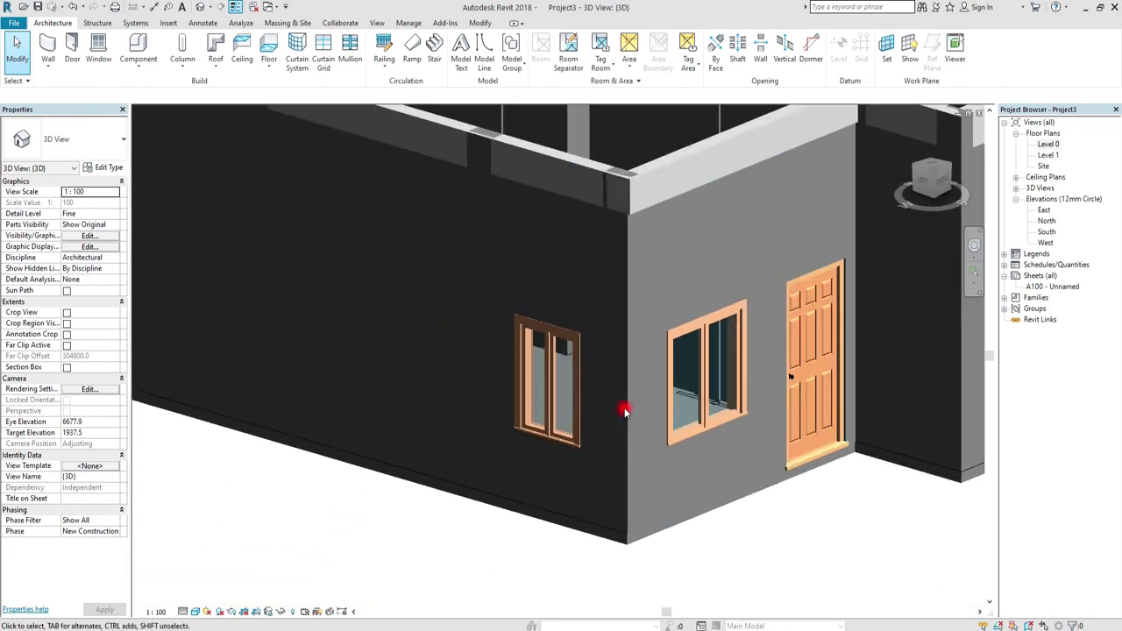
pyautogui.keyDown('shift'); pyautogui.moveTo(701, 412); pyautogui.dragTo(629, 424, button='middle'); pyautogui.keyUp('shift')
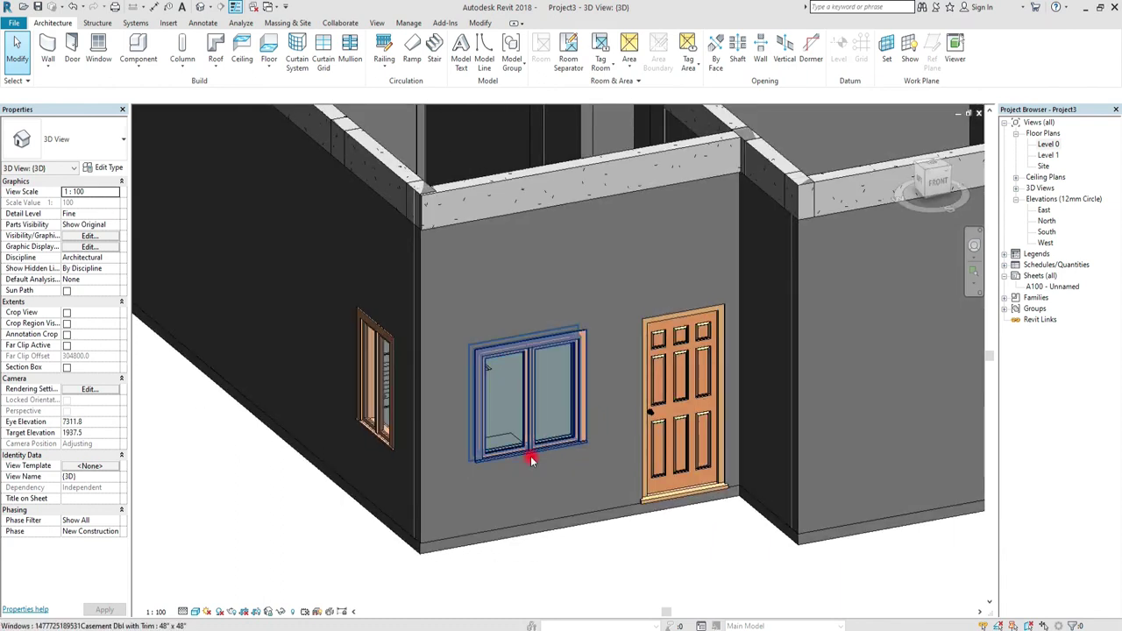